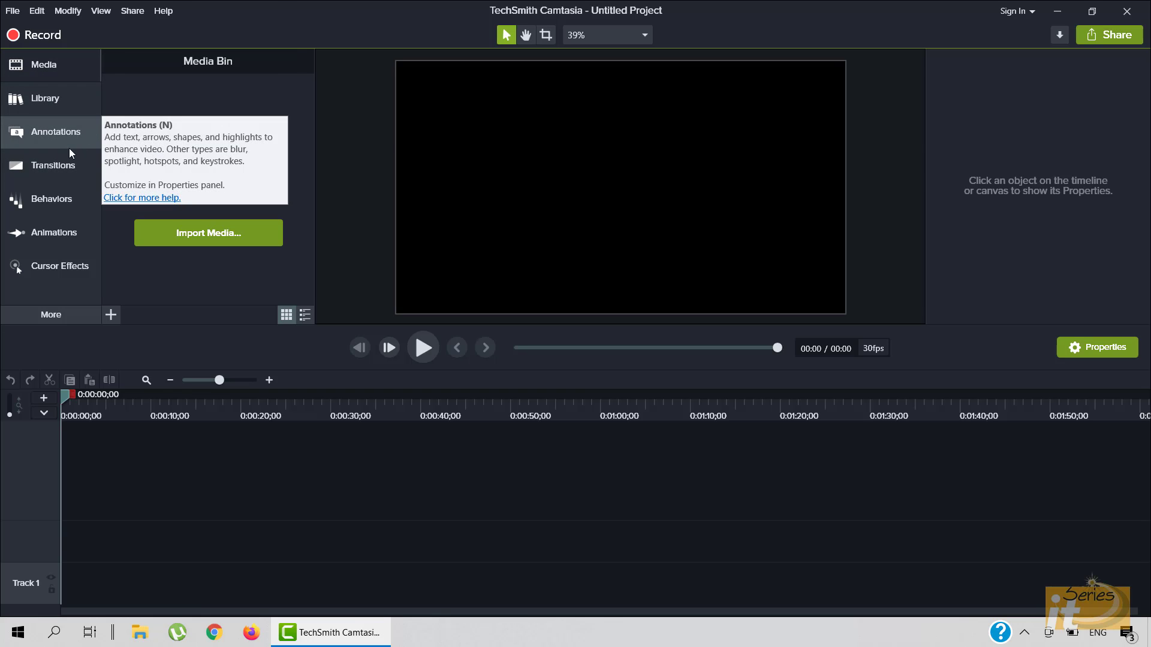
Look through the annotation types, behaviors, transitions and their type filter, the additional tool categories, and the media bin.
{"action": "left_click", "coordinate": [42, 134]}
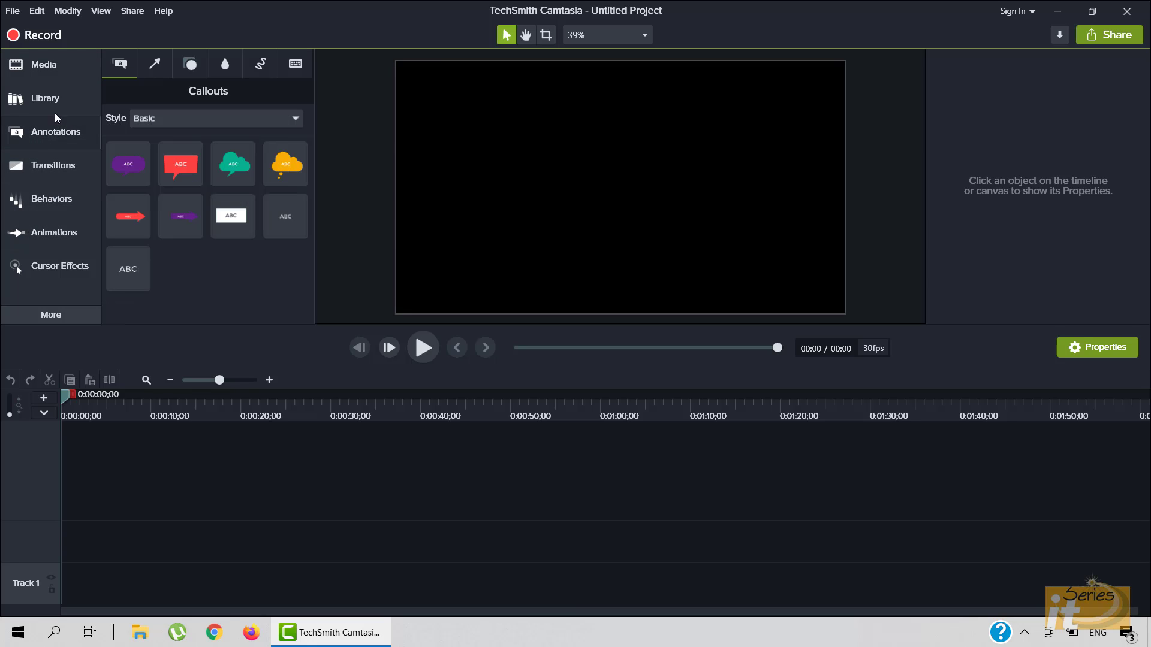
{"action": "left_click", "coordinate": [146, 70]}
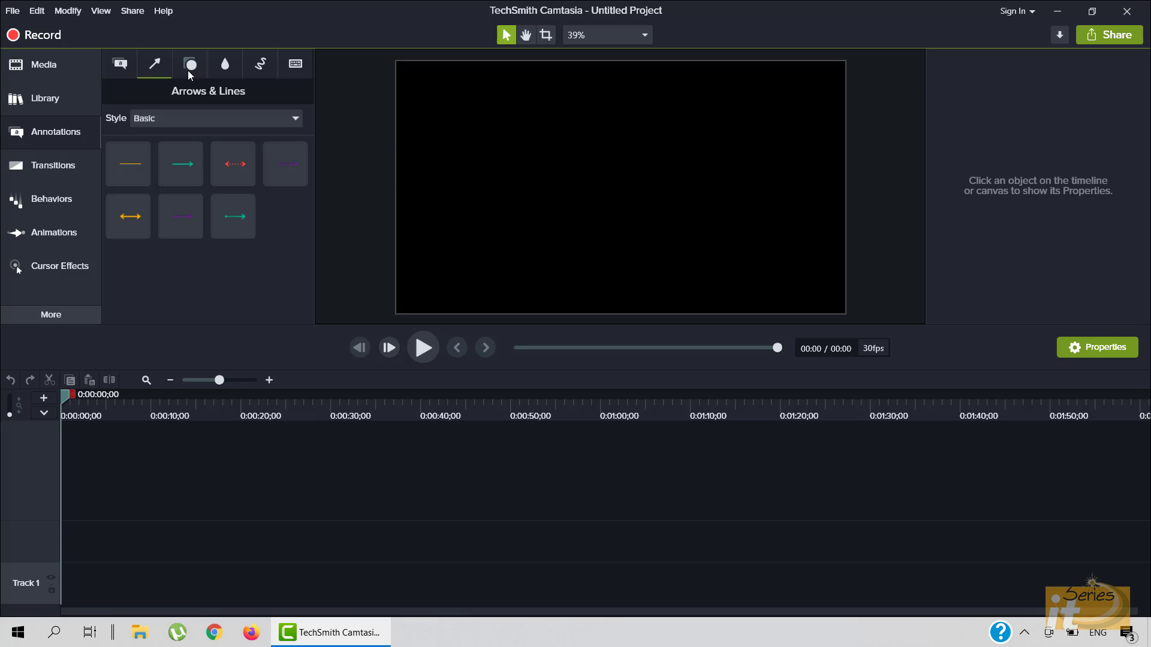
{"action": "left_click", "coordinate": [189, 70]}
{"action": "left_click", "coordinate": [232, 67]}
{"action": "left_click", "coordinate": [258, 67]}
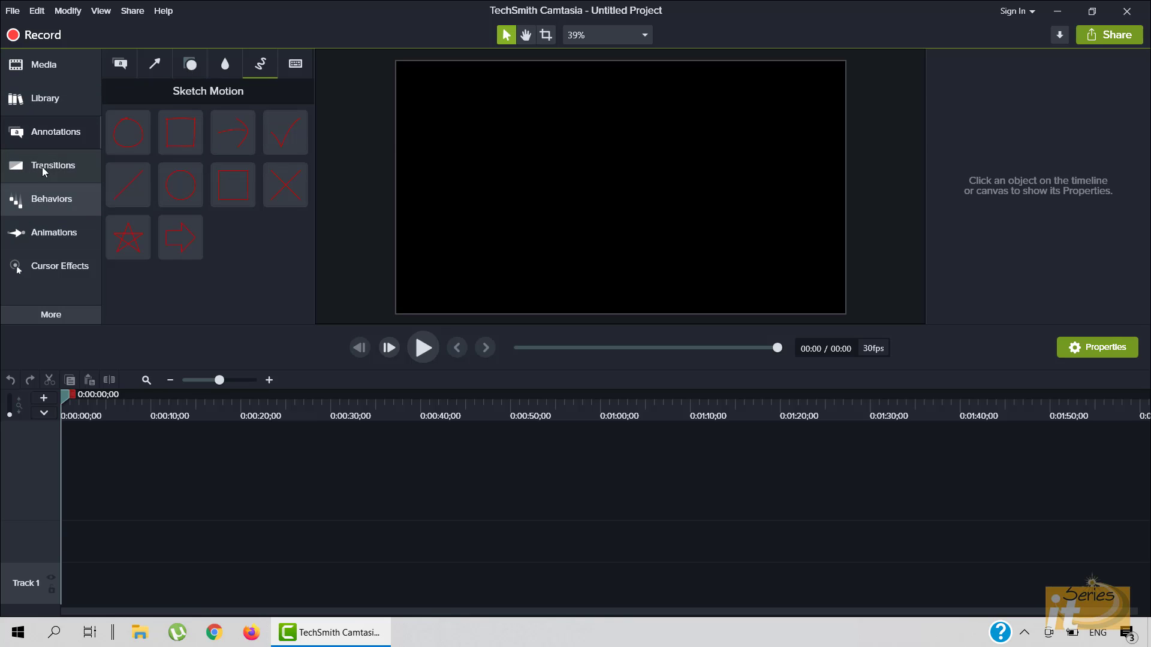
{"action": "left_click", "coordinate": [49, 194]}
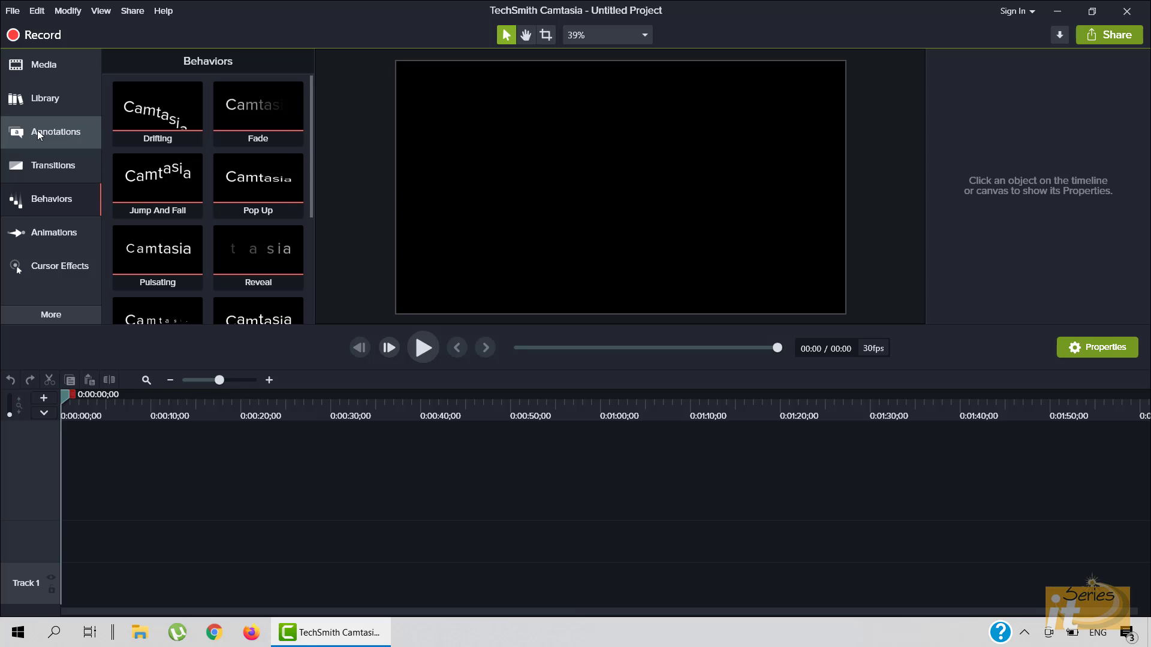
{"action": "left_click", "coordinate": [44, 163]}
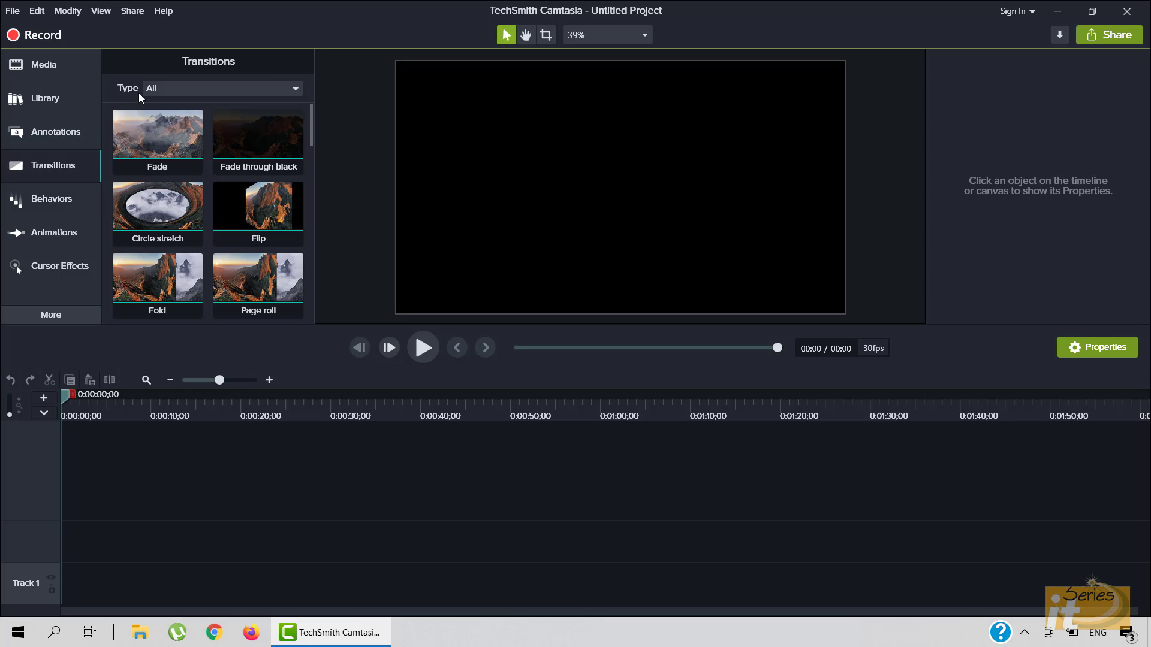
{"action": "left_click", "coordinate": [181, 90]}
{"action": "left_click", "coordinate": [185, 106]}
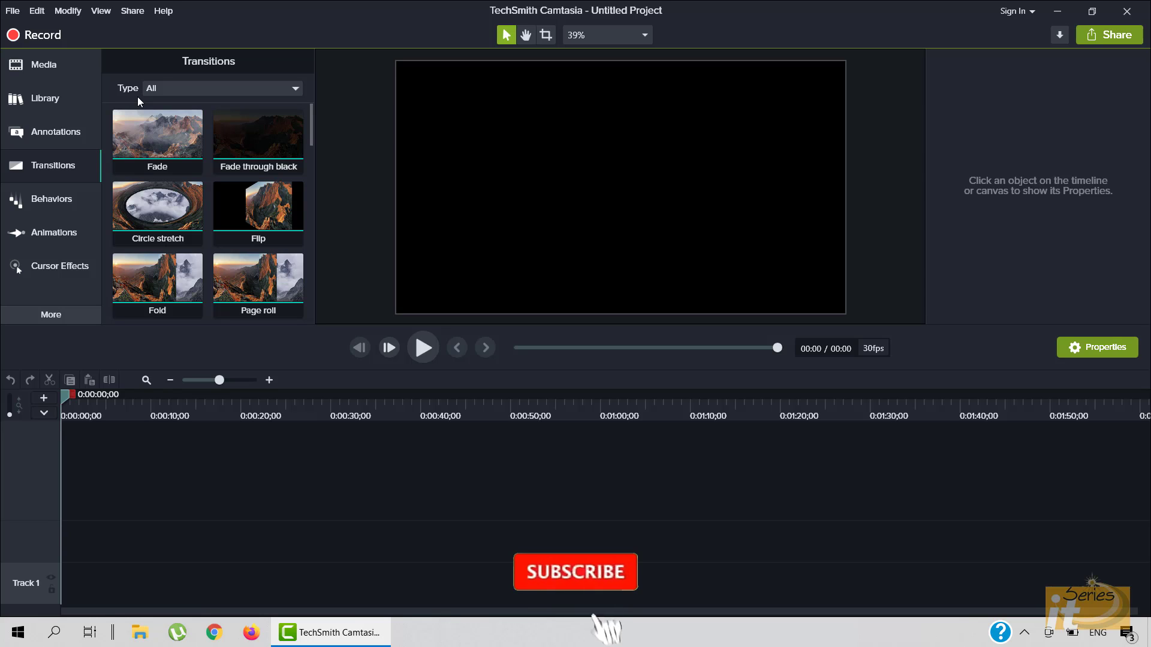
{"action": "left_click", "coordinate": [48, 318]}
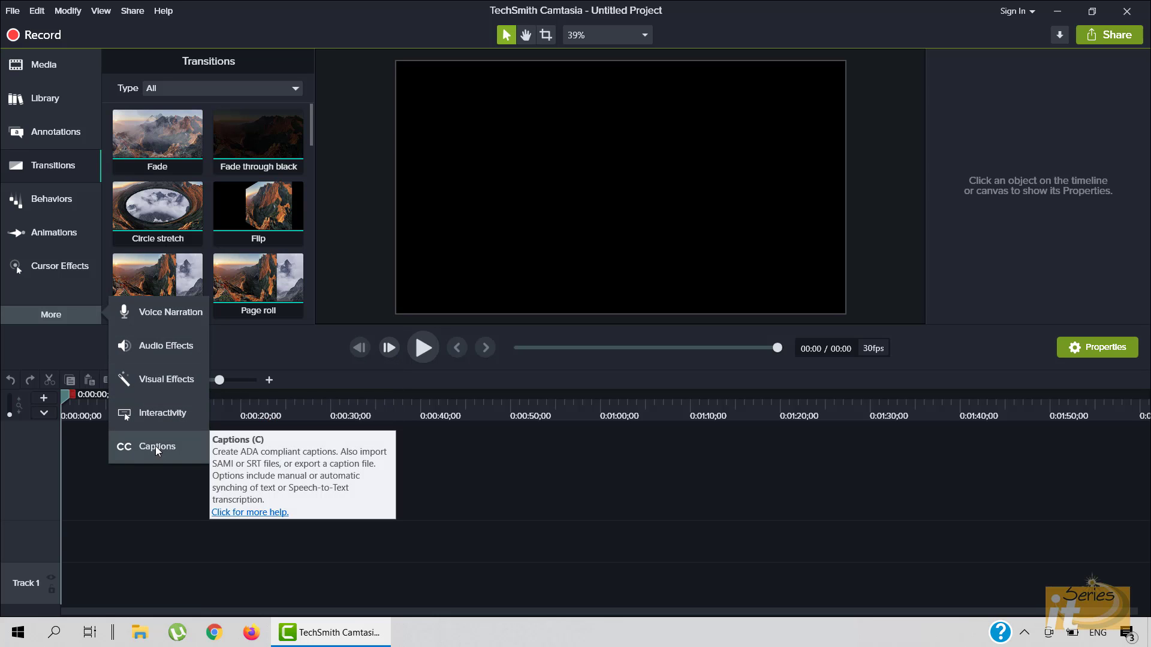
{"action": "left_click", "coordinate": [38, 344]}
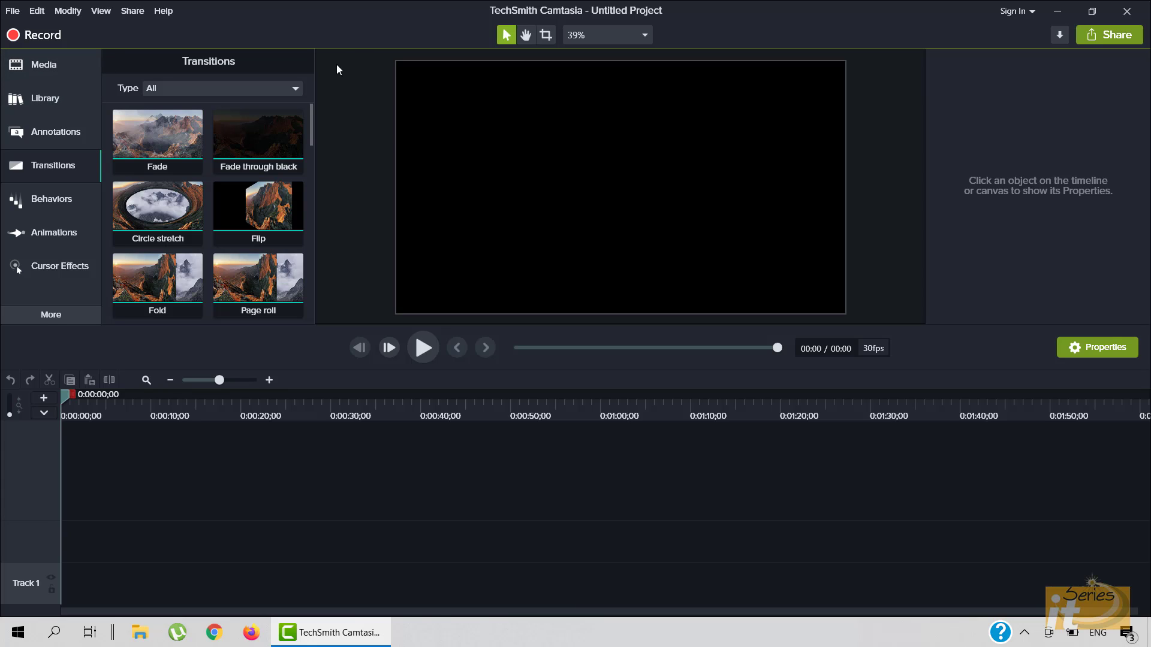
{"action": "left_click", "coordinate": [35, 63]}
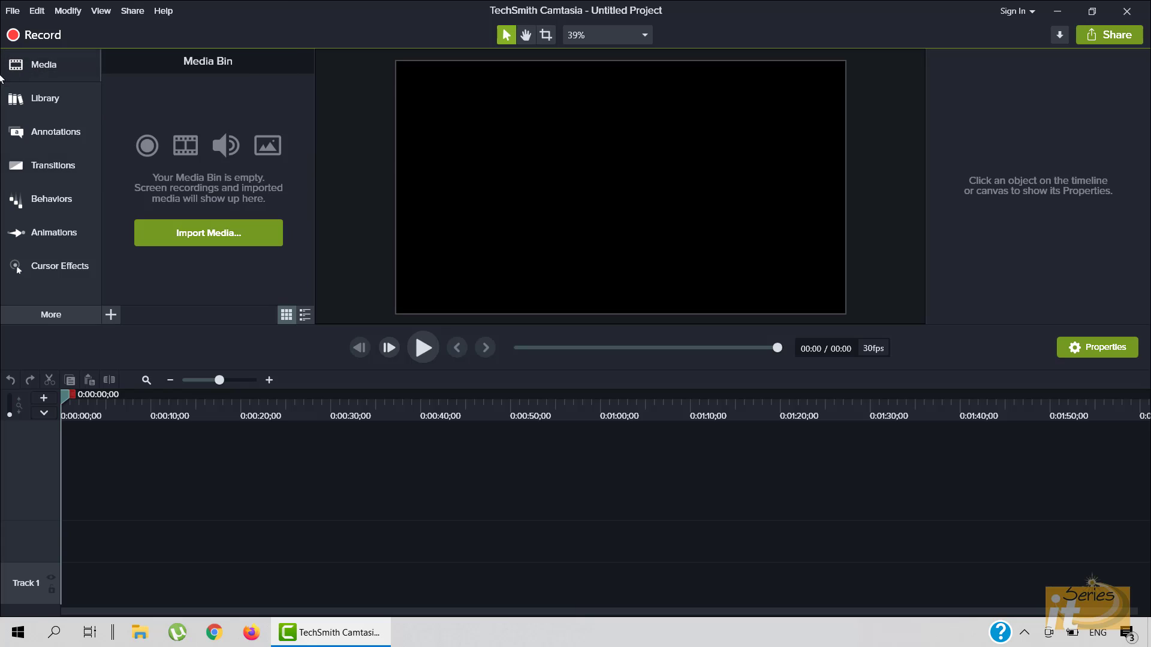
Place a Sketch Motion rectangle on the canvas to review its visual and annotation properties, and delete it.
{"action": "left_click", "coordinate": [34, 131]}
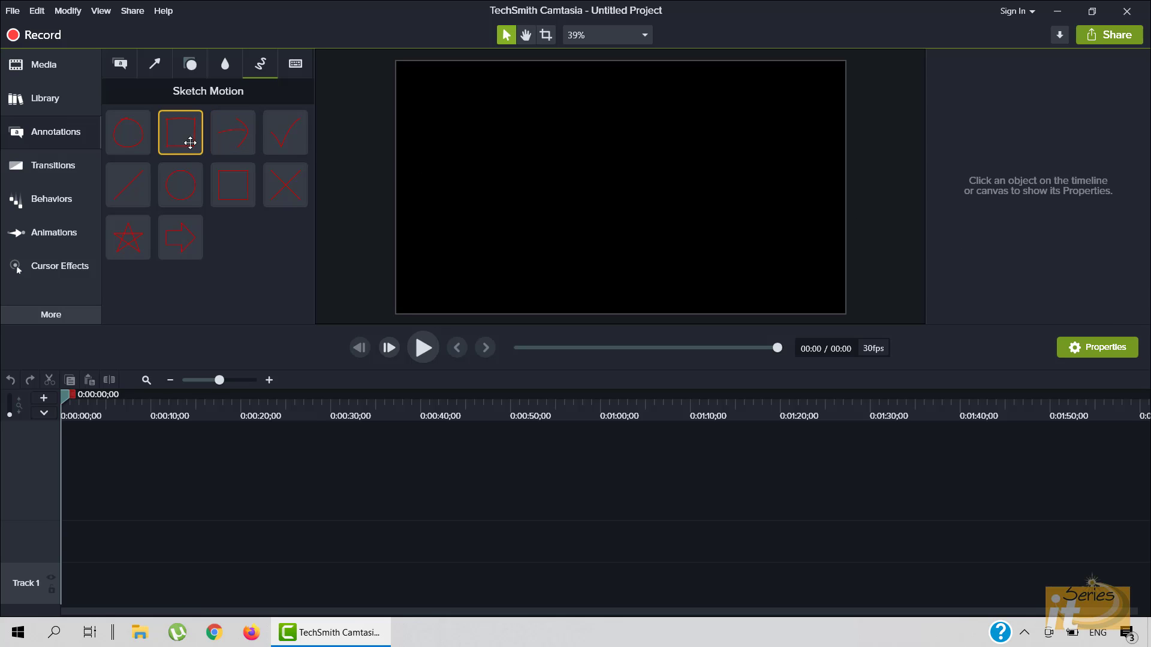
{"action": "mouse_move", "coordinate": [180, 134]}
{"action": "left_mouse_down"}
{"action": "mouse_move", "coordinate": [319, 177]}
{"action": "mouse_move", "coordinate": [521, 193]}
{"action": "mouse_move", "coordinate": [542, 173]}
{"action": "mouse_move", "coordinate": [540, 184]}
{"action": "left_mouse_up"}
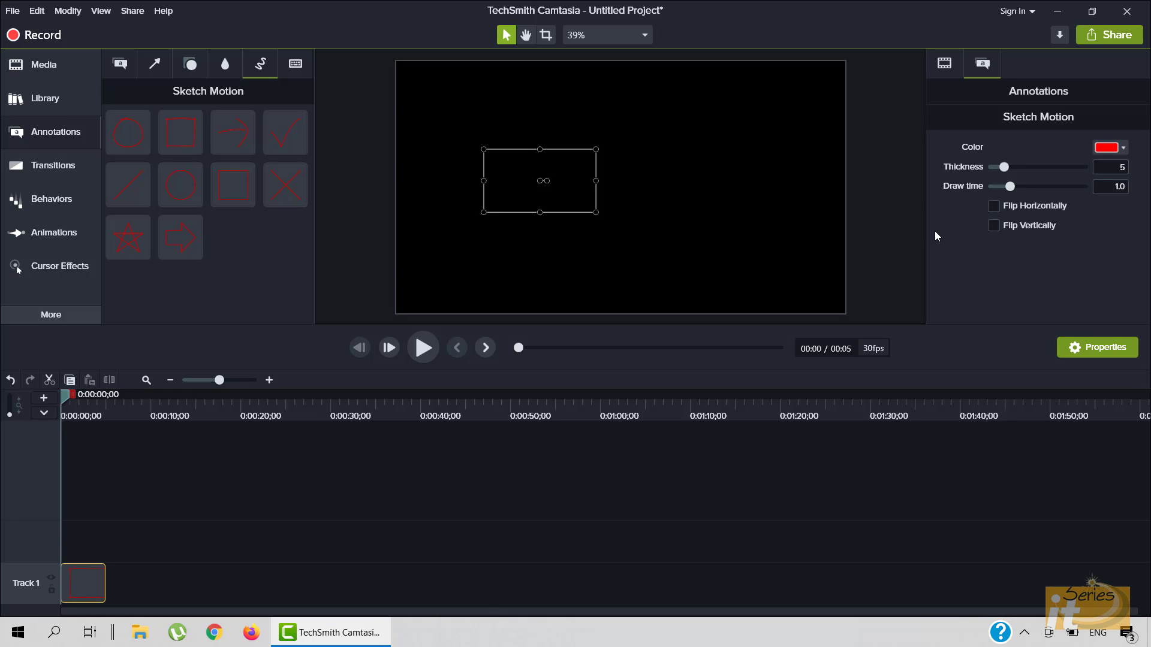
{"action": "left_click", "coordinate": [945, 66]}
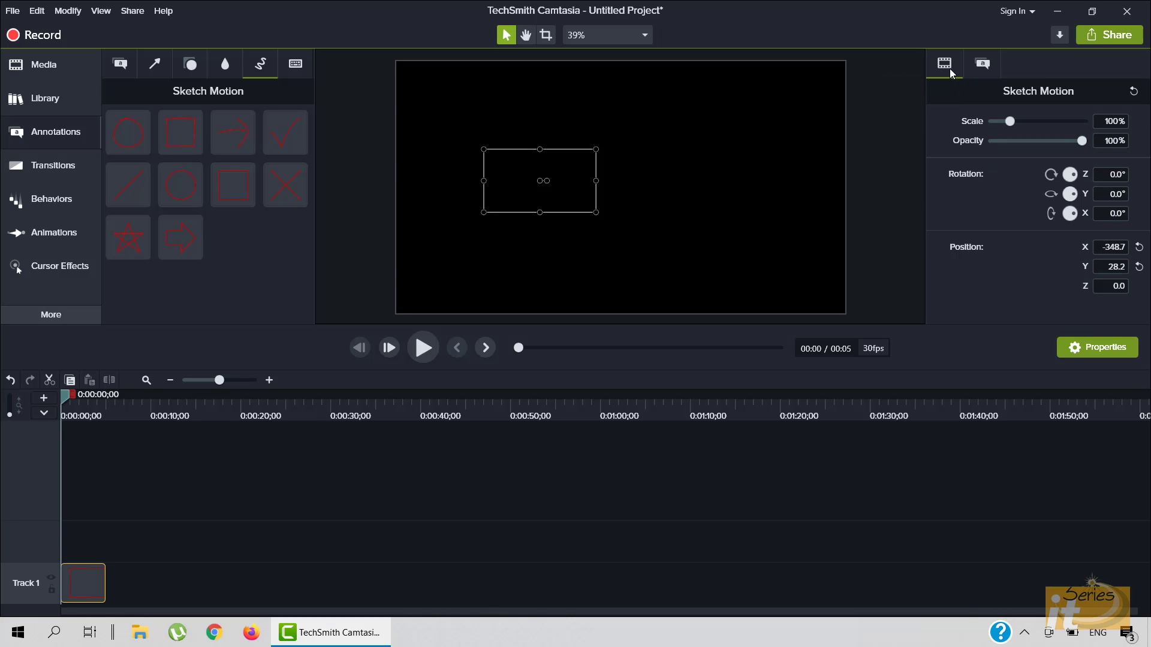
{"action": "left_click", "coordinate": [986, 68]}
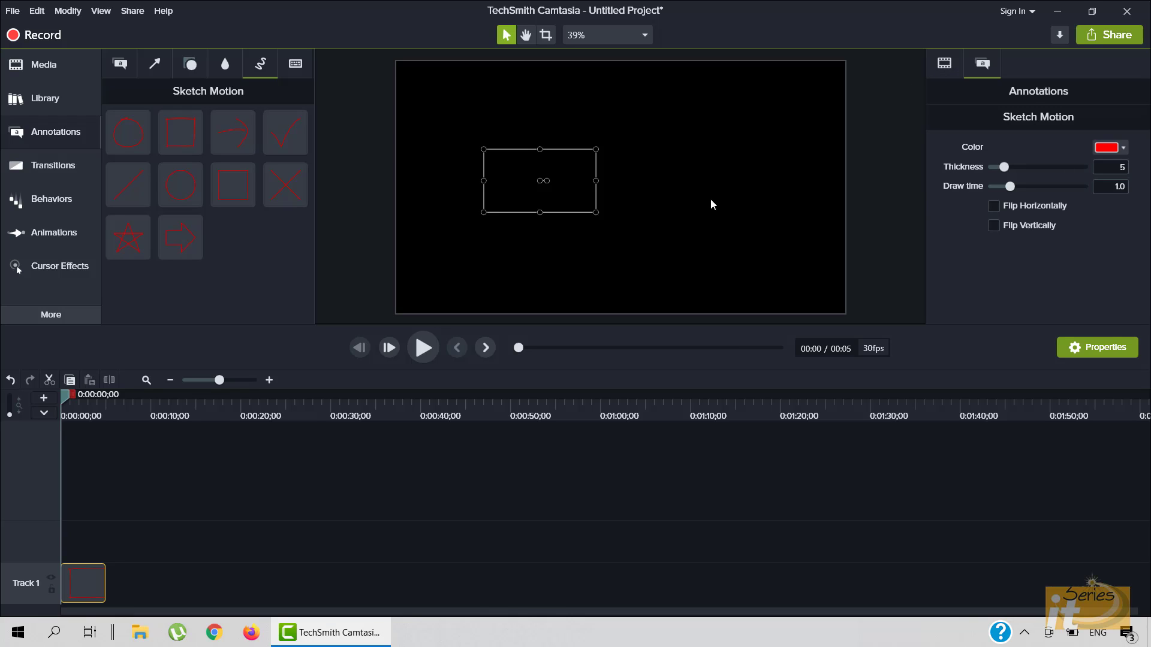
{"action": "right_click", "coordinate": [567, 190]}
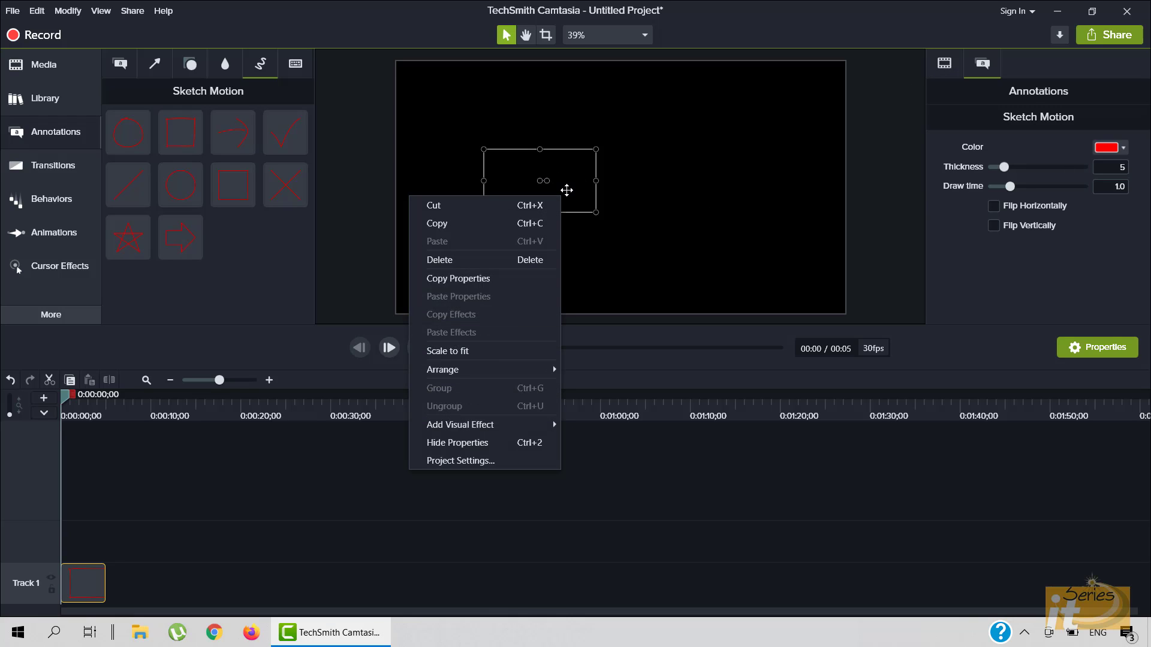
{"action": "left_click", "coordinate": [513, 256]}
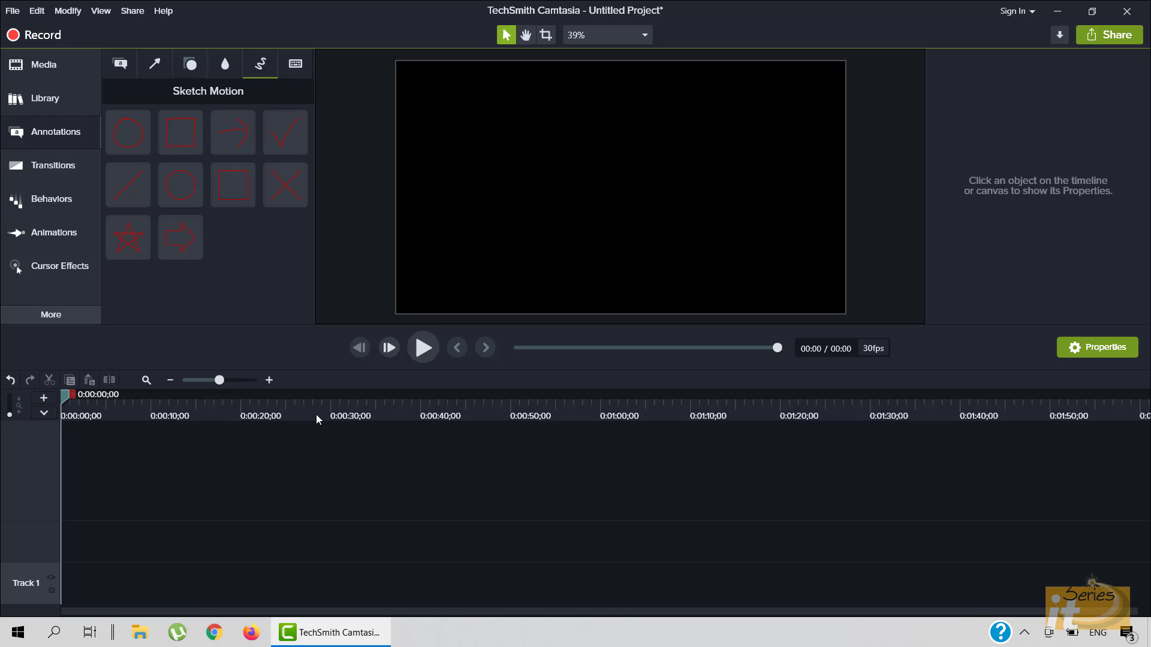
Move the timeline playhead to about 0:00:41;26.
{"action": "left_click_drag", "start_coordinate": [316, 419], "coordinate": [446, 404]}
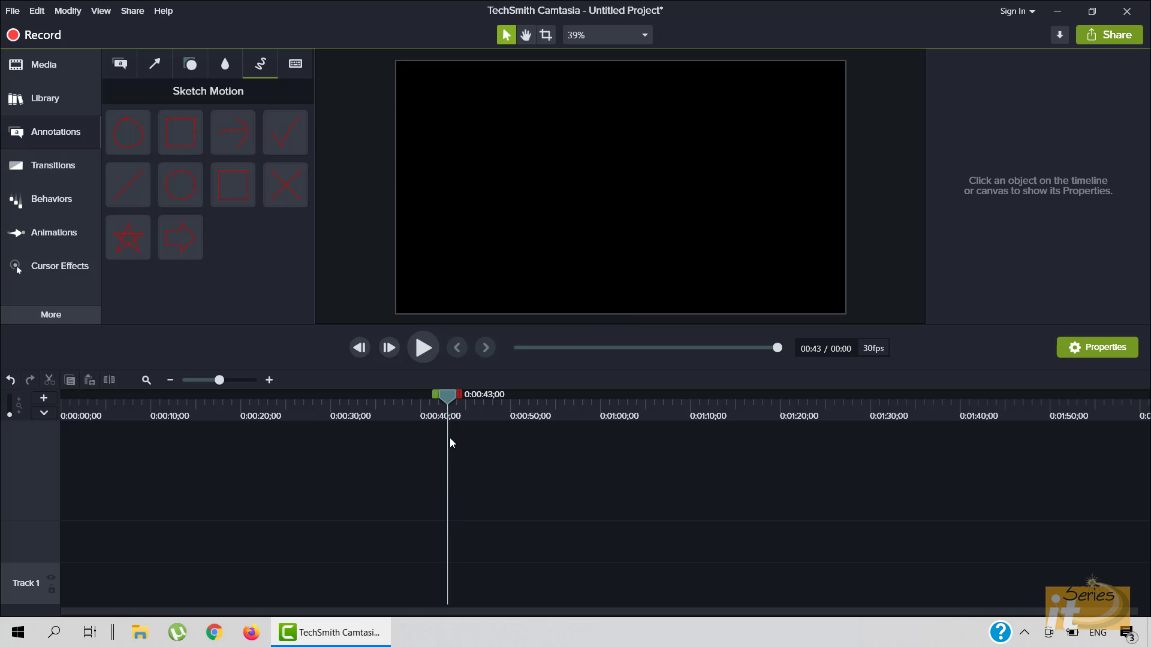
{"action": "left_click_drag", "start_coordinate": [452, 402], "coordinate": [449, 402]}
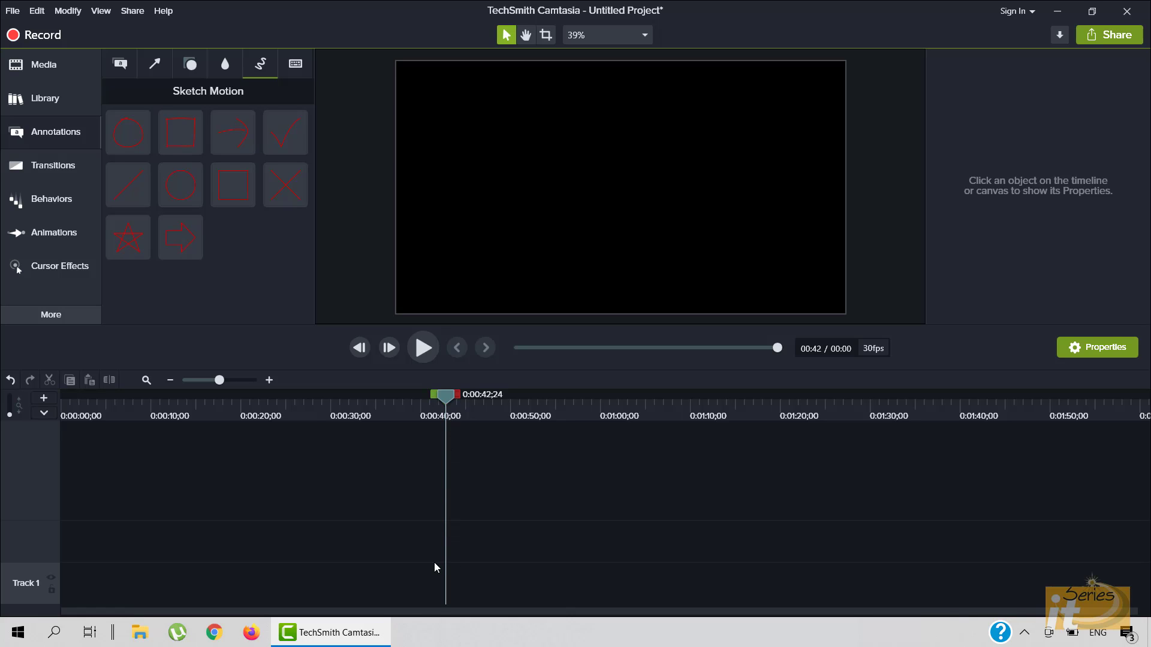
{"action": "left_click_drag", "start_coordinate": [443, 397], "coordinate": [437, 397]}
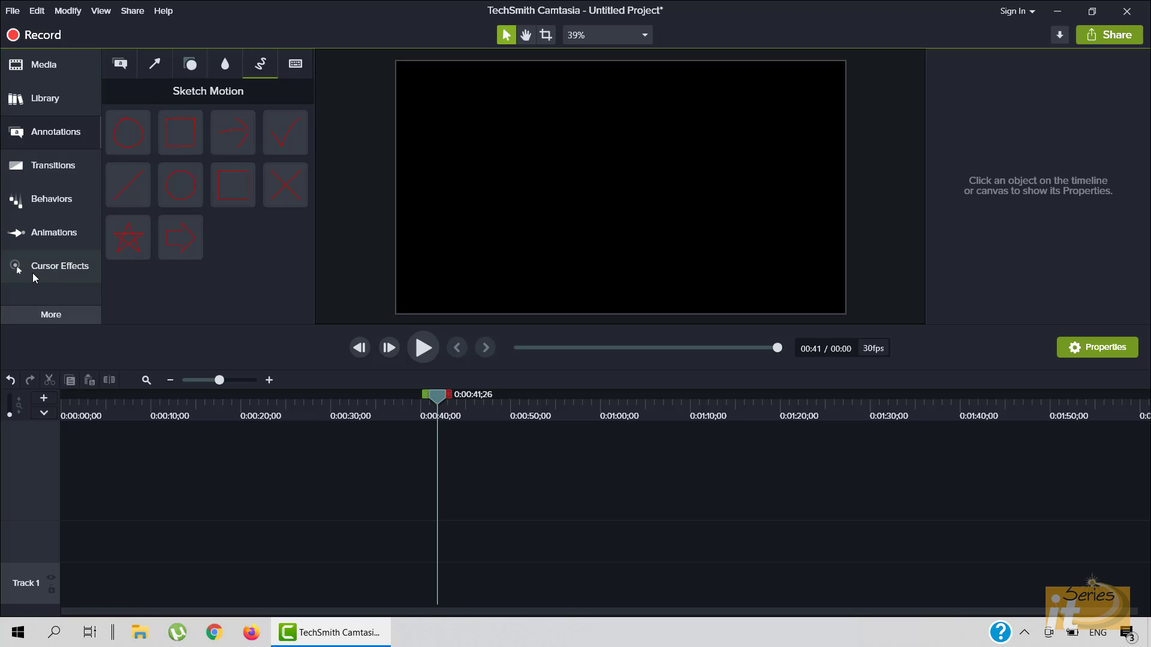
Import Demo Recording.trec and Picture.jpg from the Desktop into the media bin.
{"action": "left_click", "coordinate": [24, 67]}
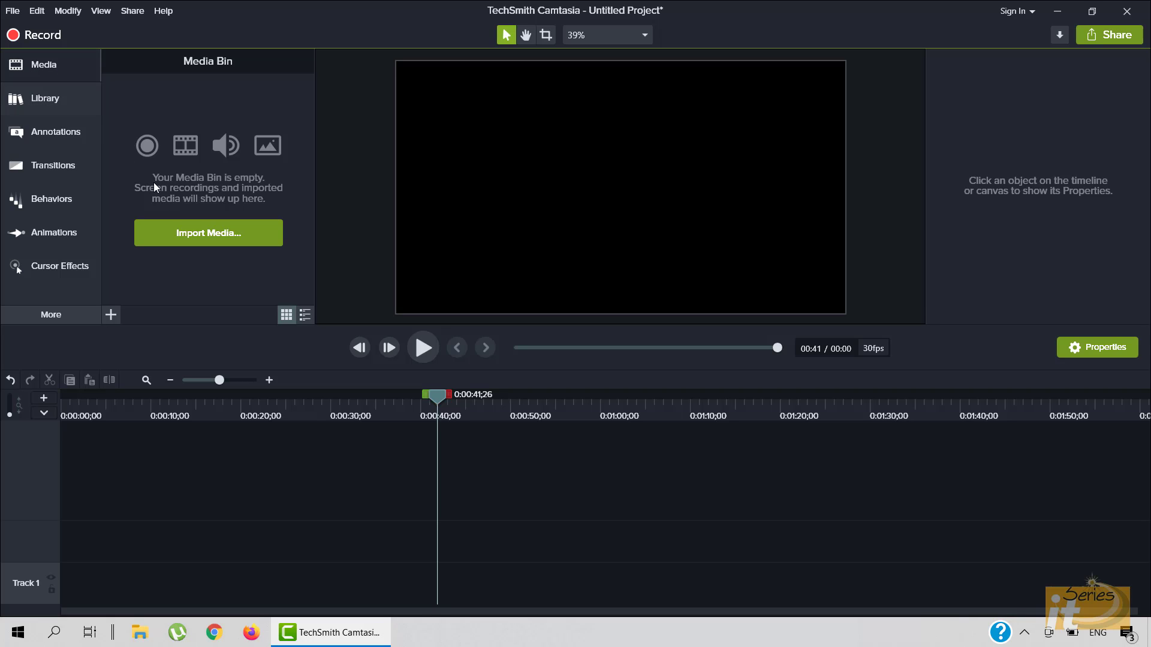
{"action": "left_click", "coordinate": [184, 235]}
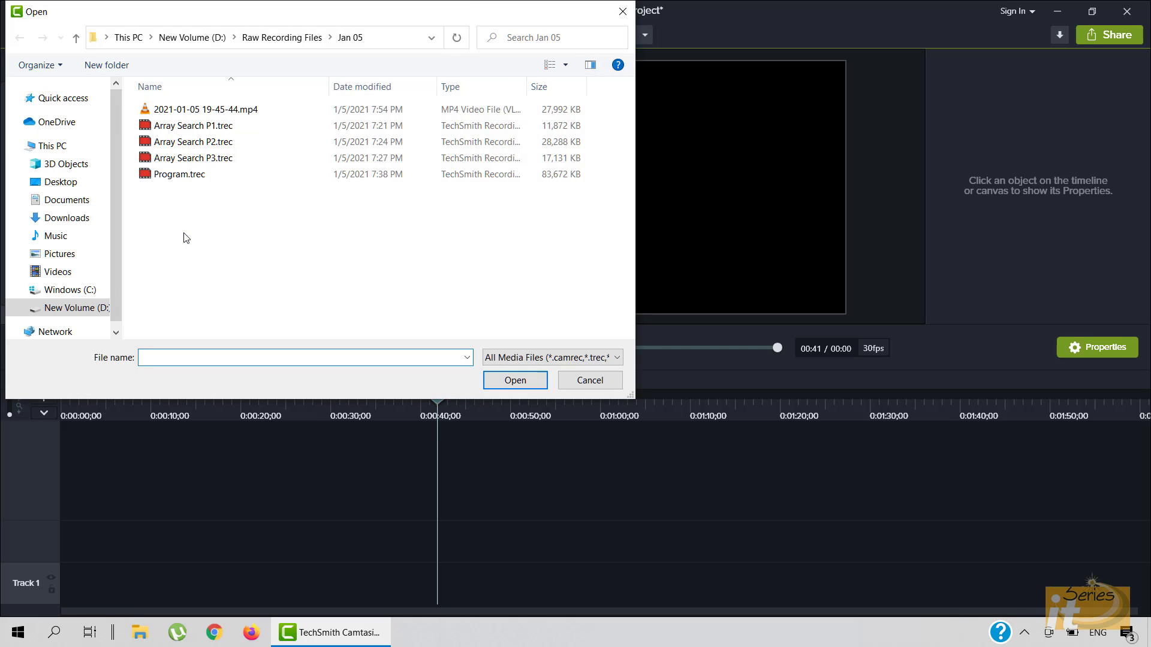
{"action": "left_click", "coordinate": [60, 180]}
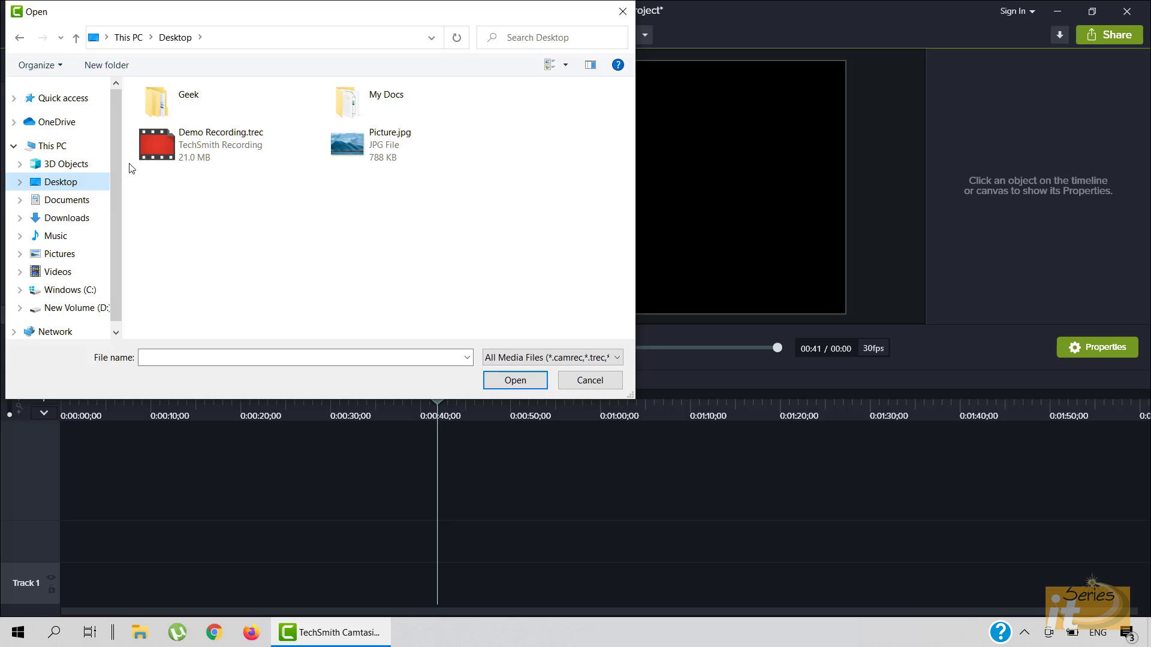
{"action": "left_click", "coordinate": [204, 145]}
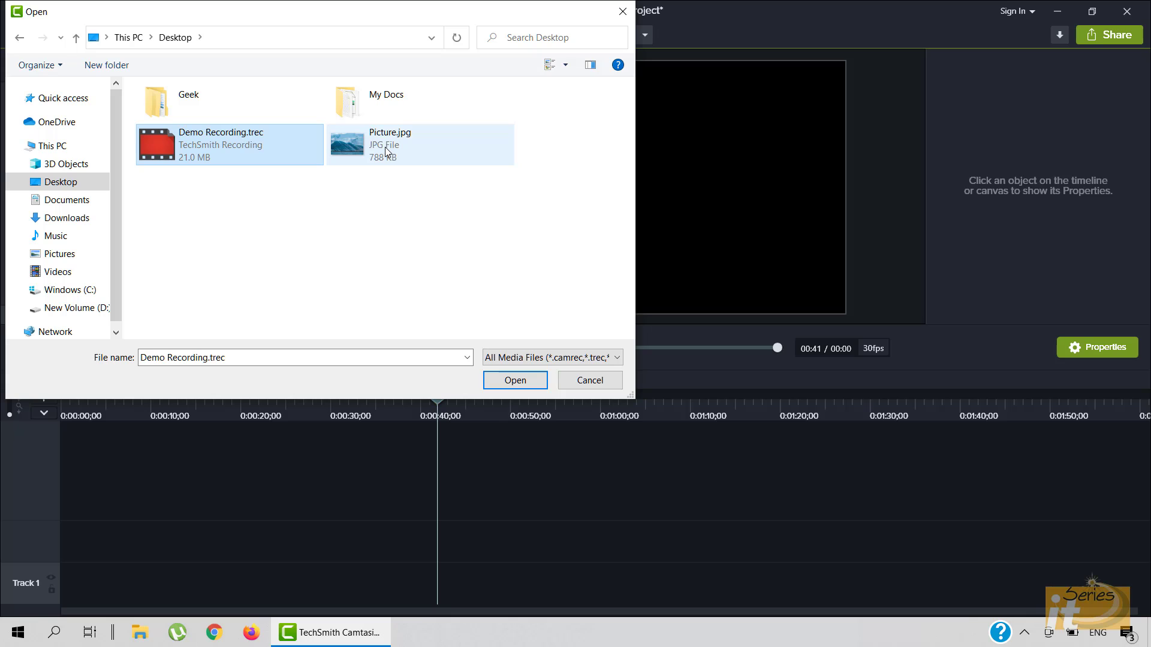
{"action": "left_click", "coordinate": [385, 147], "text": "ctrl"}
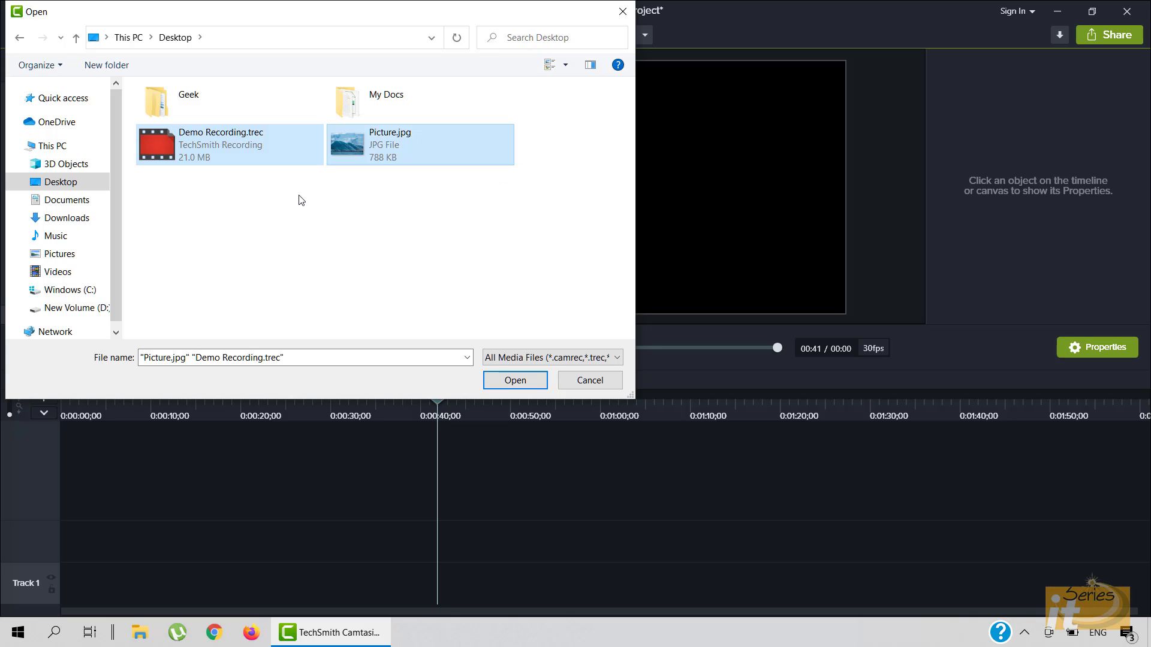
{"action": "left_click", "coordinate": [488, 381]}
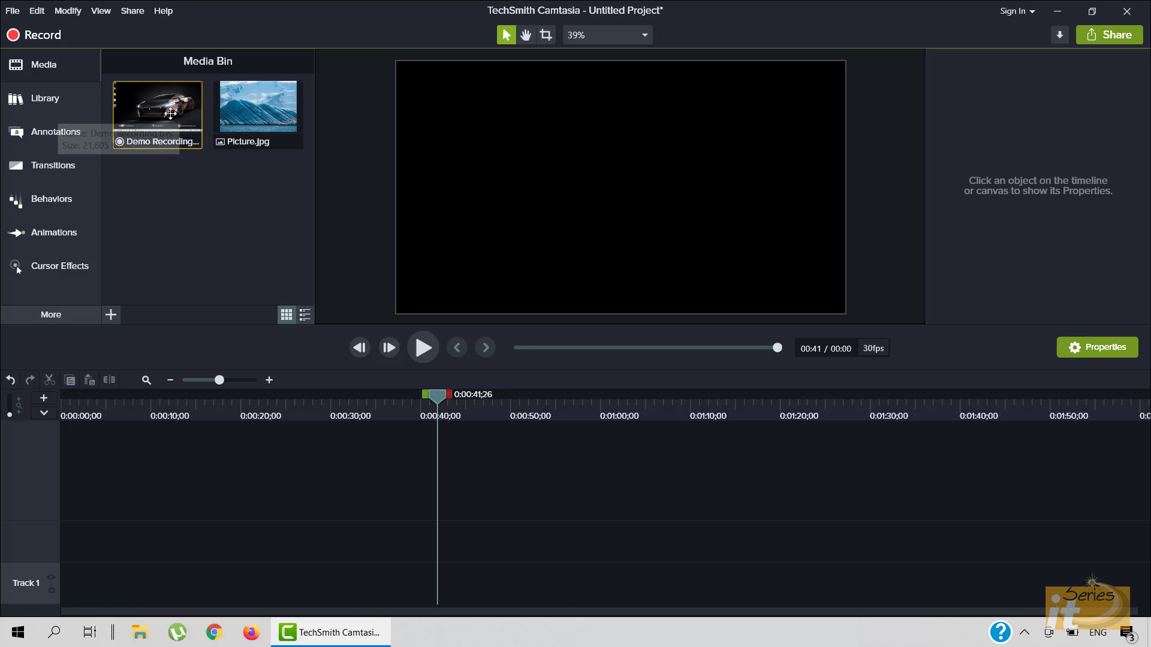
Place the Demo Recording clip at the start of Track 1 and delete it from the timeline.
{"action": "mouse_move", "coordinate": [170, 112]}
{"action": "left_mouse_down"}
{"action": "mouse_move", "coordinate": [122, 387]}
{"action": "mouse_move", "coordinate": [134, 546]}
{"action": "mouse_move", "coordinate": [114, 595]}
{"action": "mouse_move", "coordinate": [60, 607]}
{"action": "left_mouse_up"}
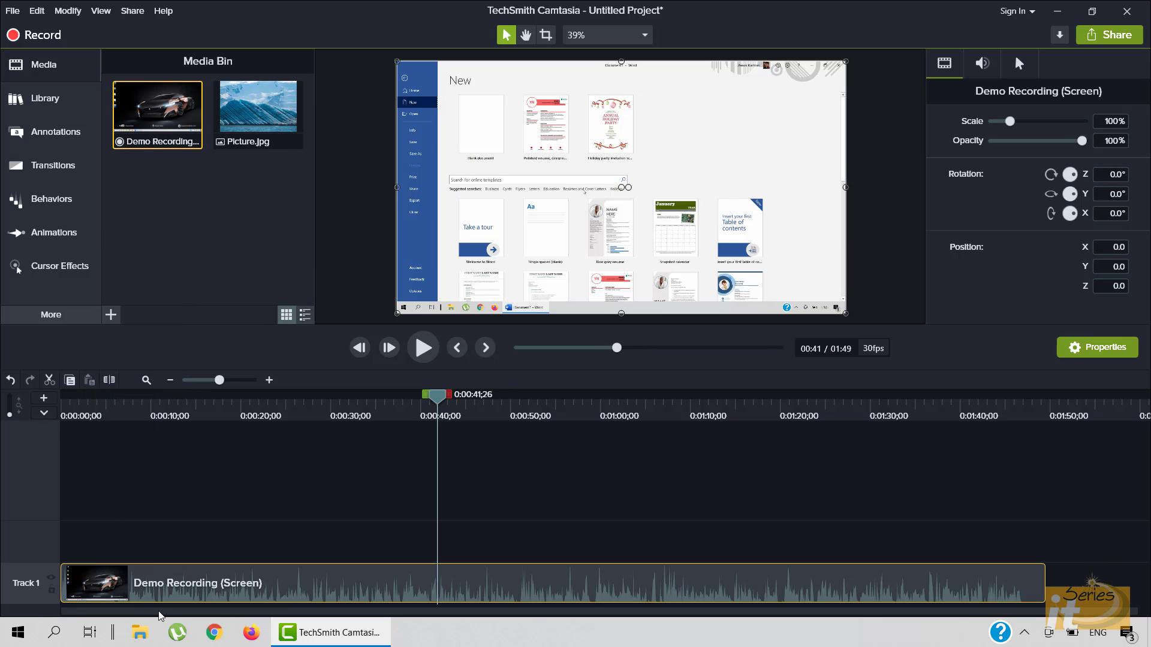
{"action": "right_click", "coordinate": [159, 596]}
{"action": "left_click", "coordinate": [275, 298]}
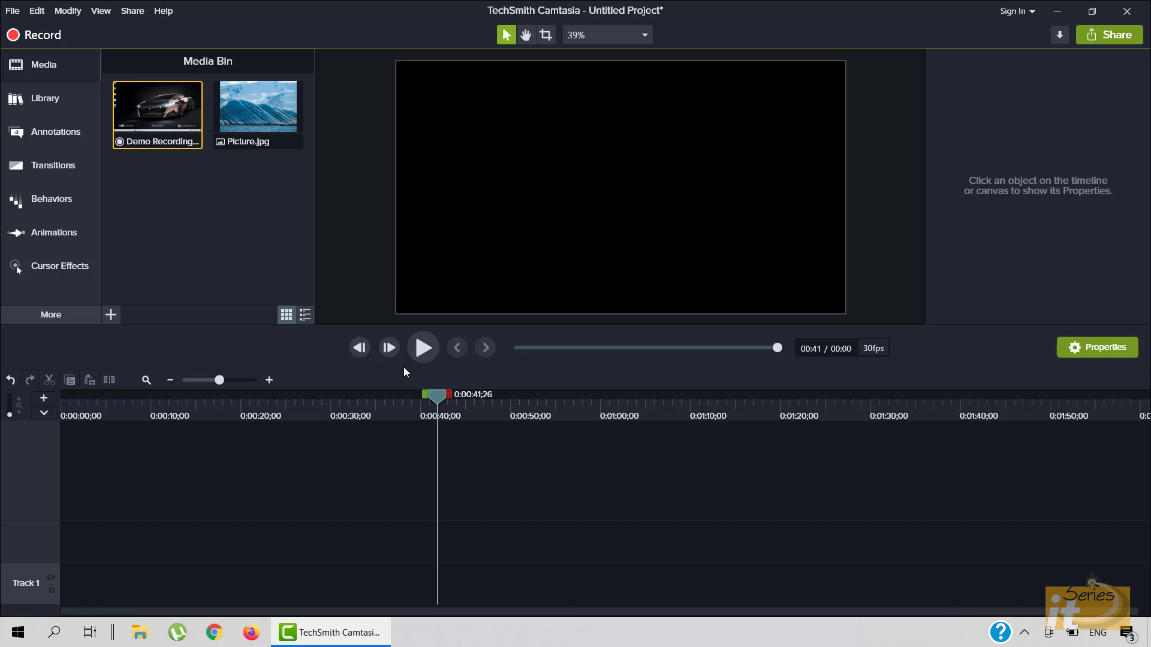
Preview the Demo Recording clip from the media bin and close the preview.
{"action": "right_click", "coordinate": [154, 101]}
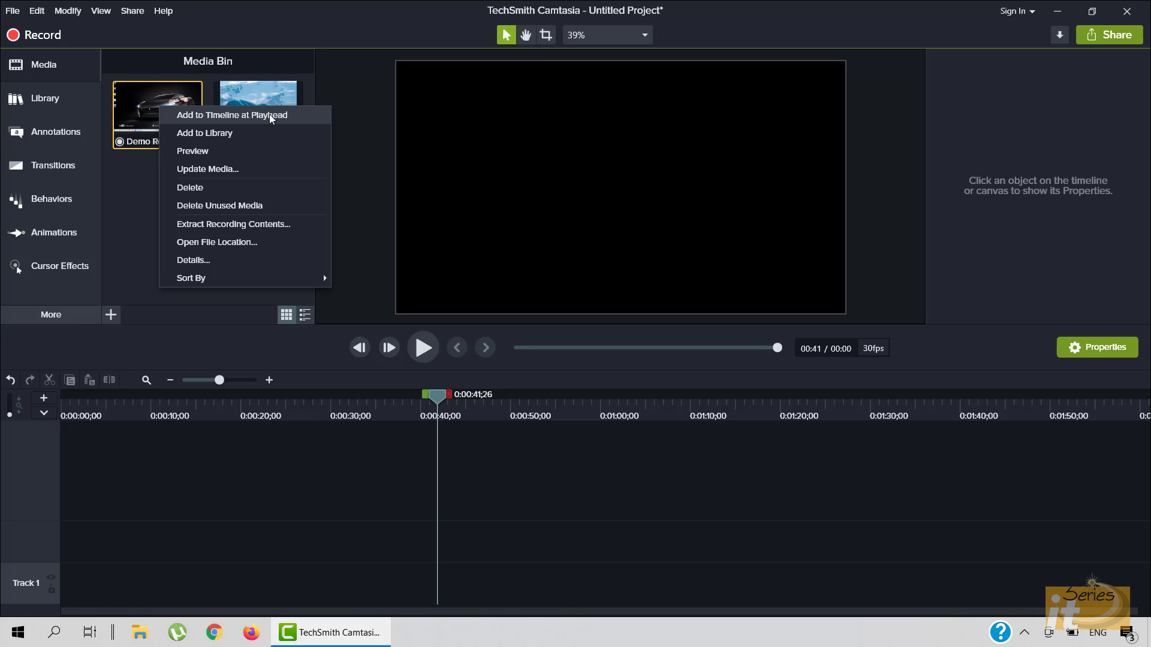
{"action": "left_click", "coordinate": [202, 152]}
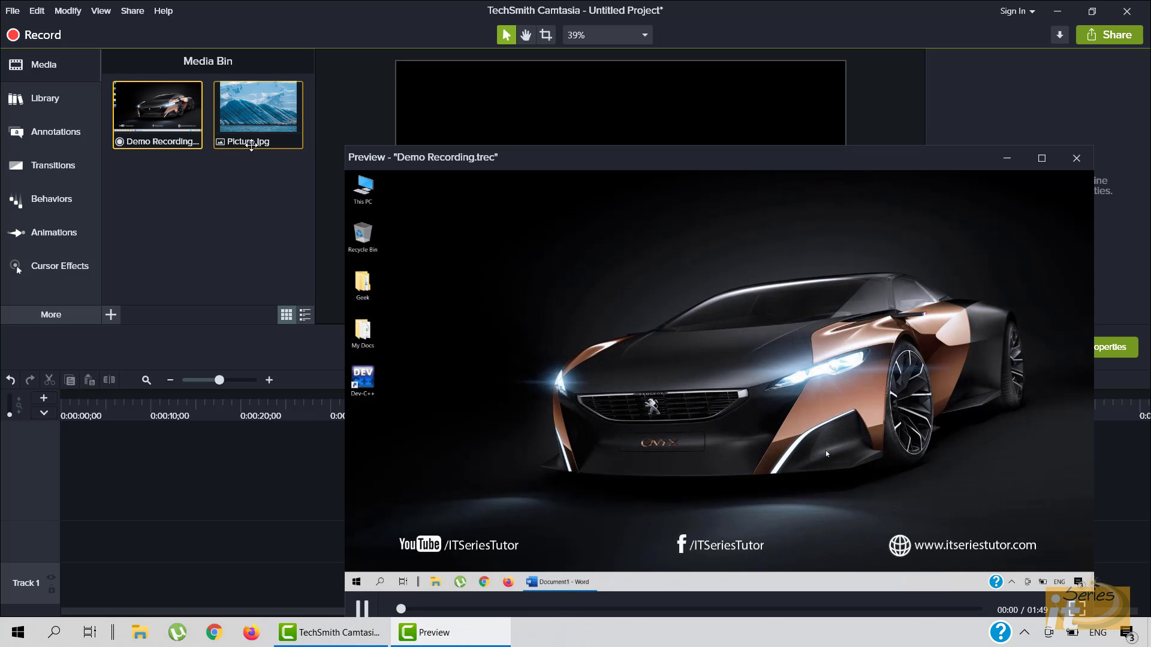
{"action": "left_click", "coordinate": [1077, 158]}
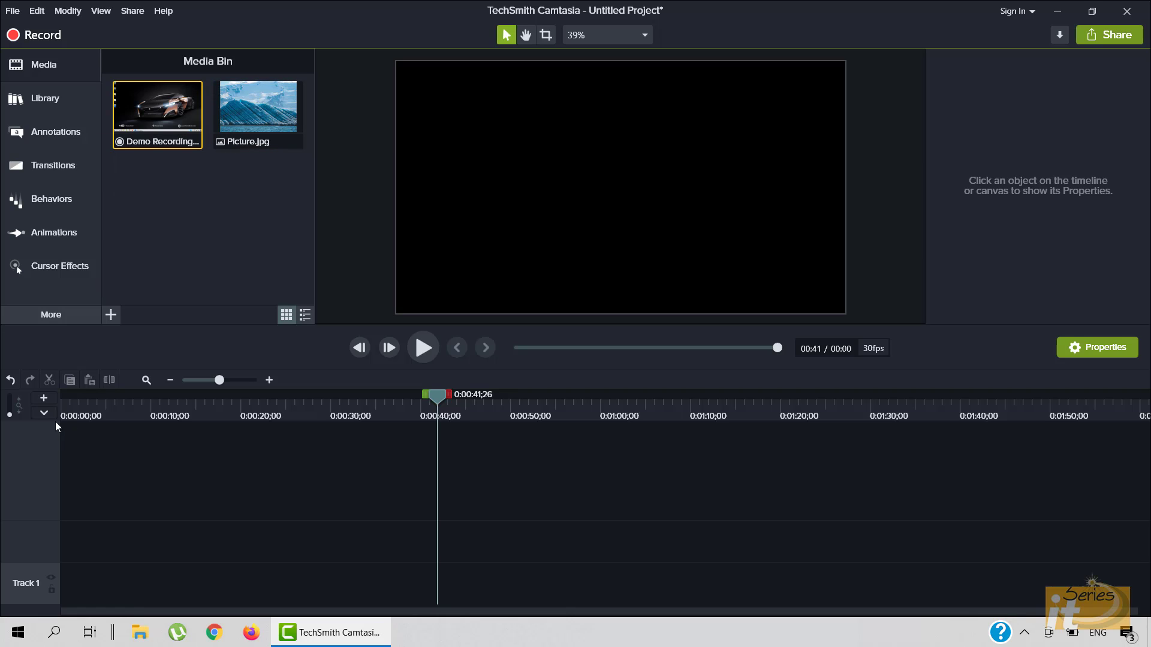
Return the playhead to 0:00:00;00 and add the Demo Recording clip to the timeline at the playhead.
{"action": "left_click_drag", "start_coordinate": [427, 397], "coordinate": [38, 408]}
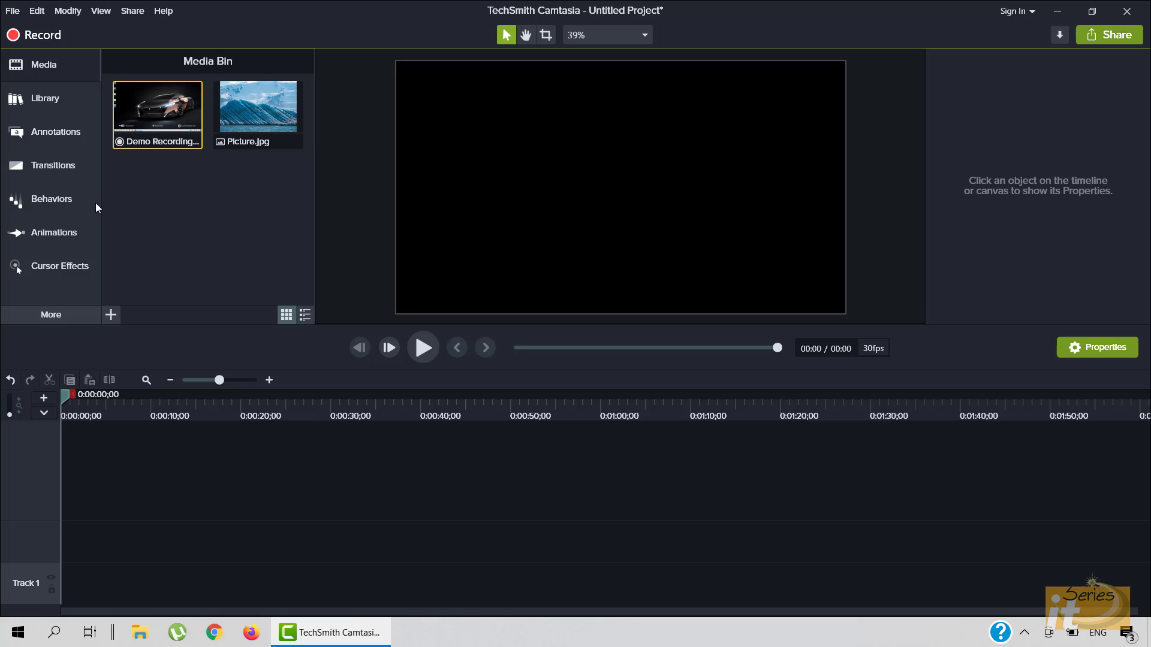
{"action": "right_click", "coordinate": [137, 110]}
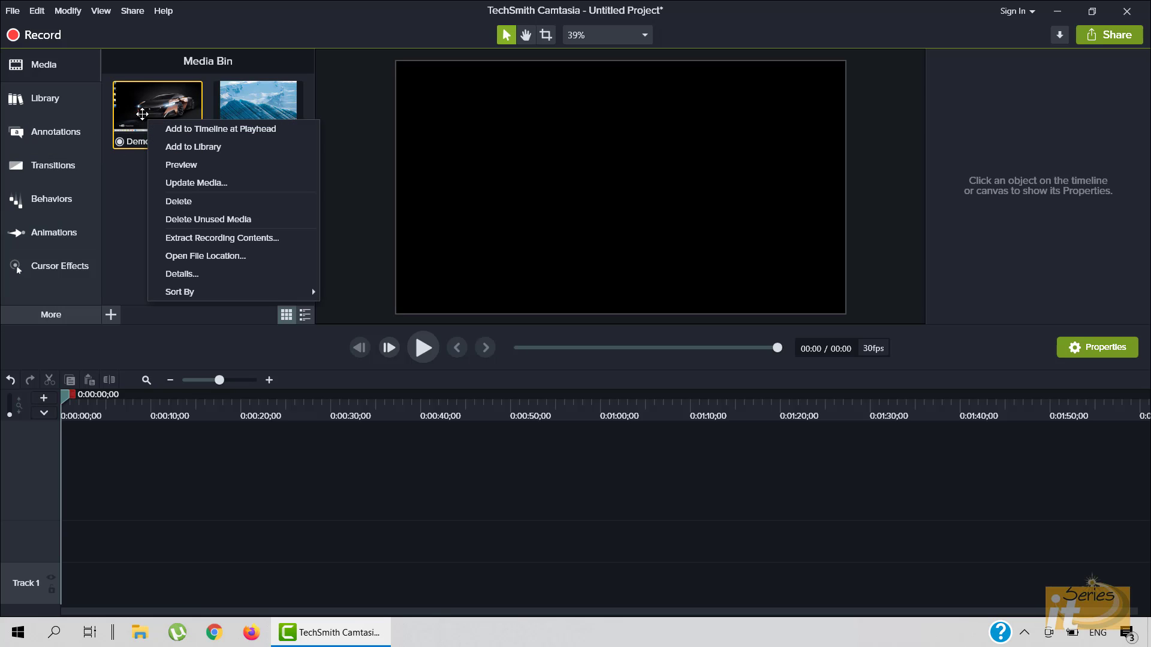
{"action": "left_click", "coordinate": [174, 129]}
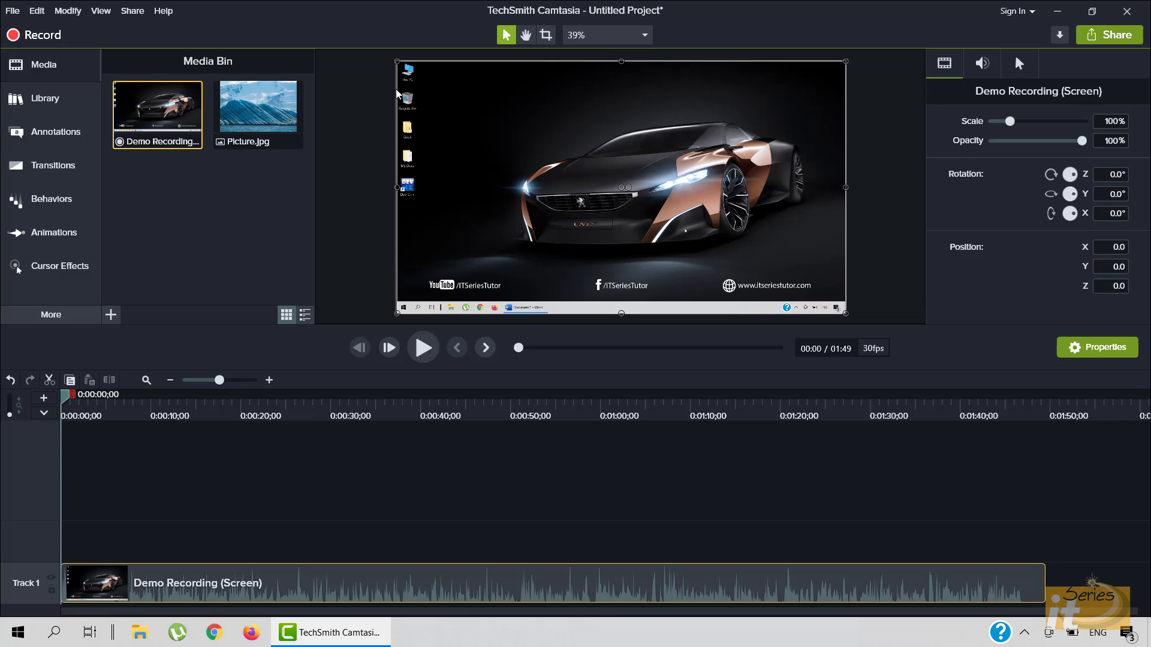
Enlarge the canvas view of the recording to 50% and to 100%.
{"action": "left_click", "coordinate": [642, 38]}
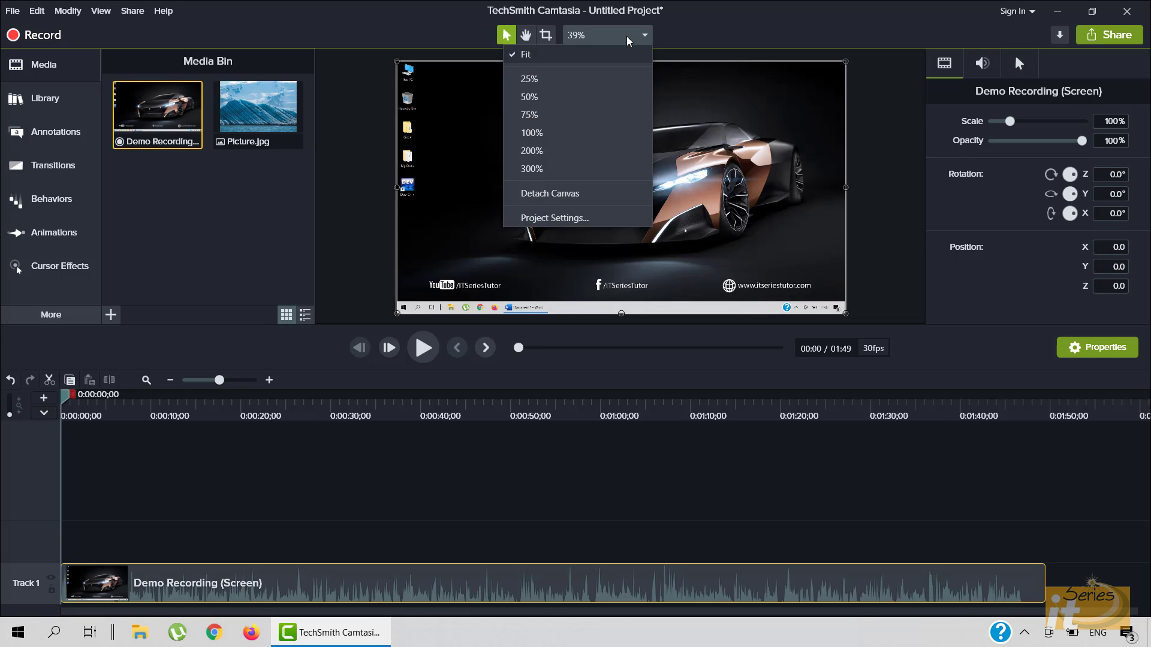
{"action": "left_click", "coordinate": [551, 96]}
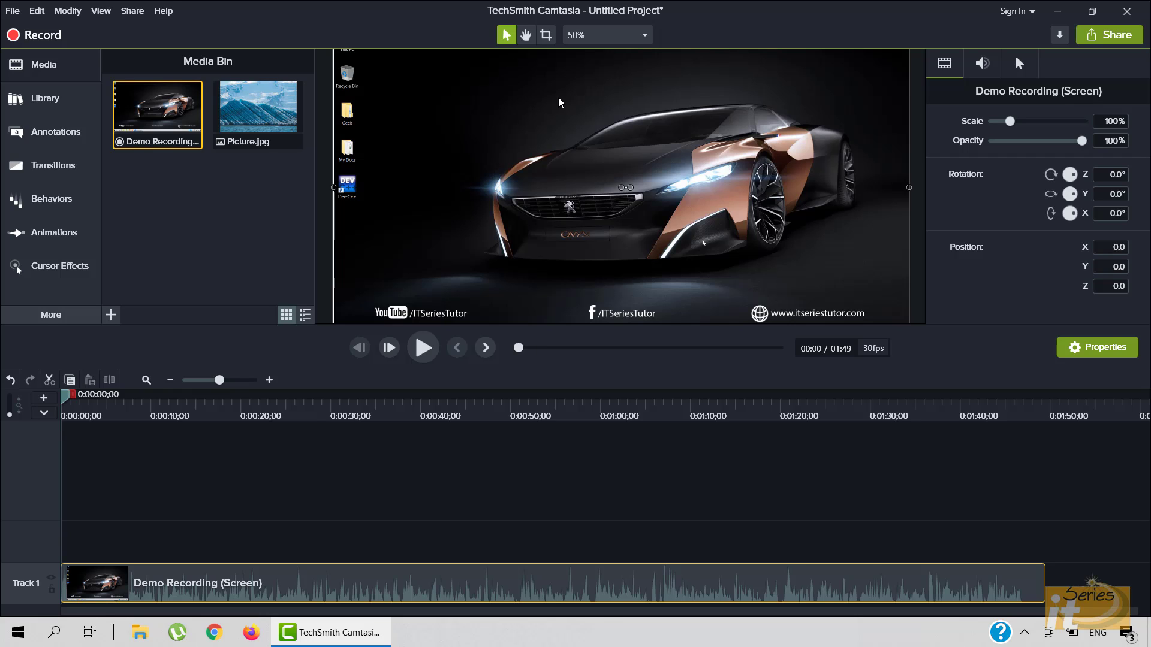
{"action": "left_click", "coordinate": [644, 37]}
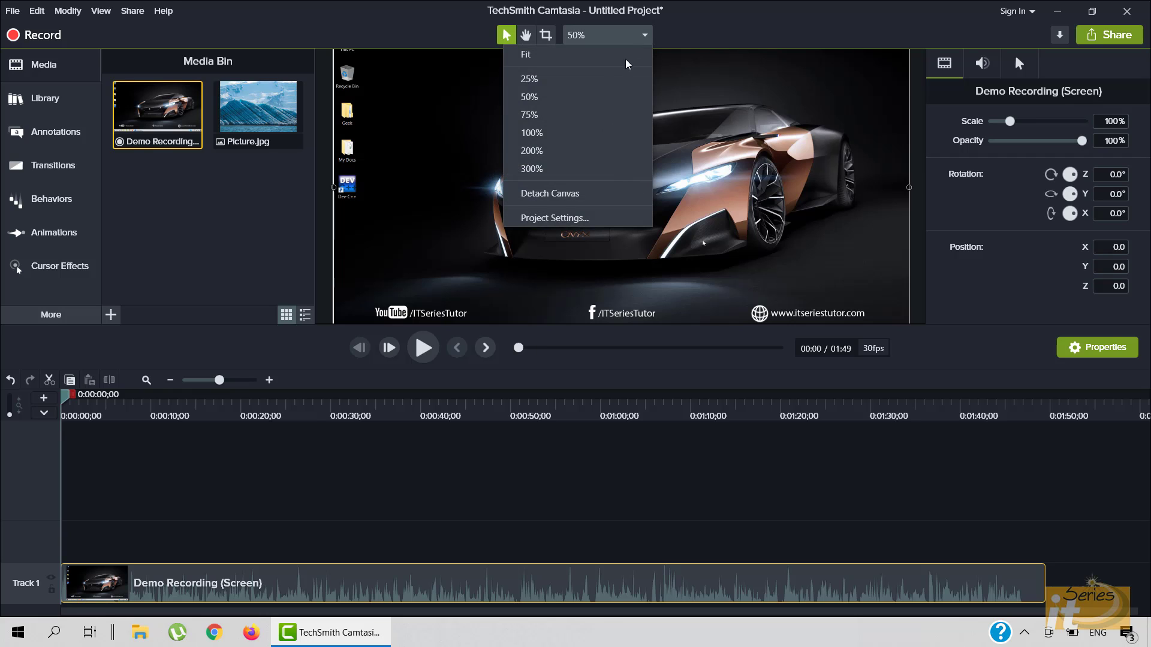
{"action": "left_click", "coordinate": [584, 134]}
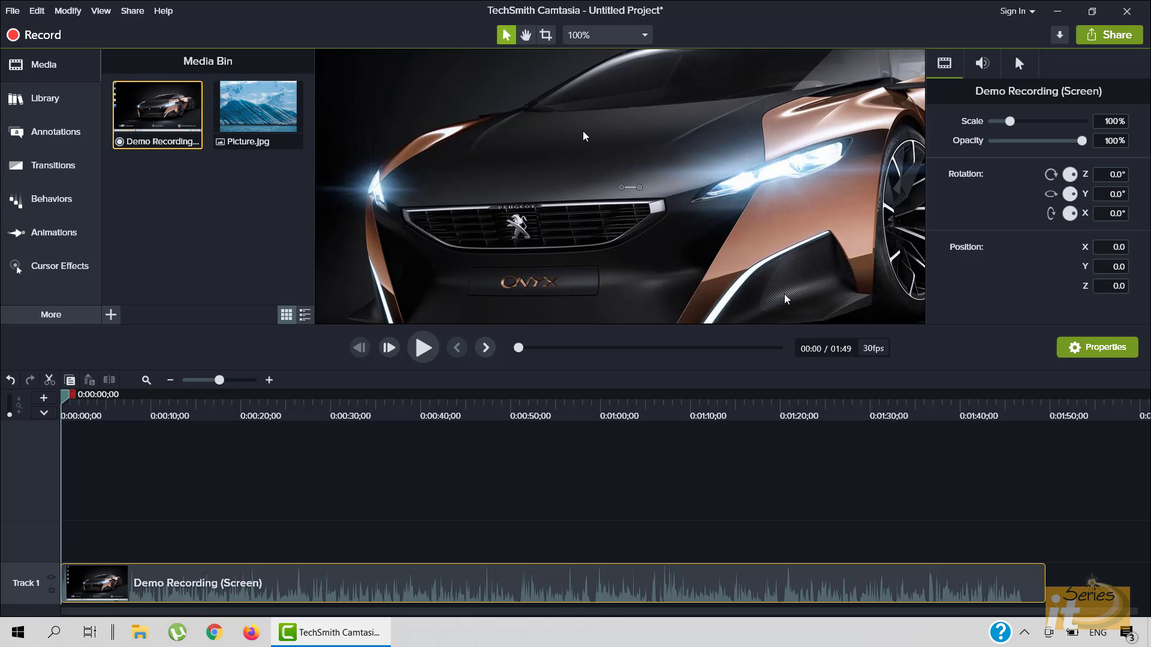
{"action": "left_click", "coordinate": [622, 35]}
{"action": "left_click", "coordinate": [622, 36]}
Pan around the enlarged recording with the Pan tool and return the canvas view to Fit.
{"action": "left_click", "coordinate": [526, 34]}
{"action": "left_click_drag", "start_coordinate": [646, 199], "coordinate": [580, 189]}
{"action": "left_click_drag", "start_coordinate": [703, 187], "coordinate": [743, 251]}
{"action": "left_click_drag", "start_coordinate": [566, 210], "coordinate": [674, 211]}
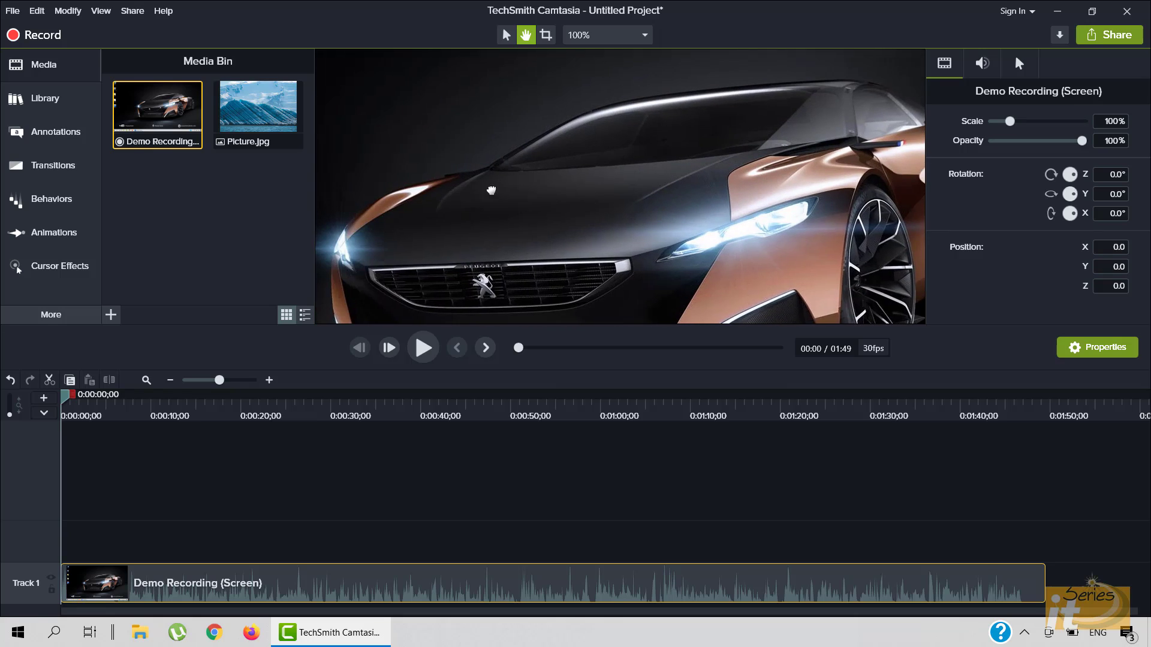
{"action": "left_click_drag", "start_coordinate": [491, 191], "coordinate": [629, 187]}
{"action": "left_click", "coordinate": [645, 37]}
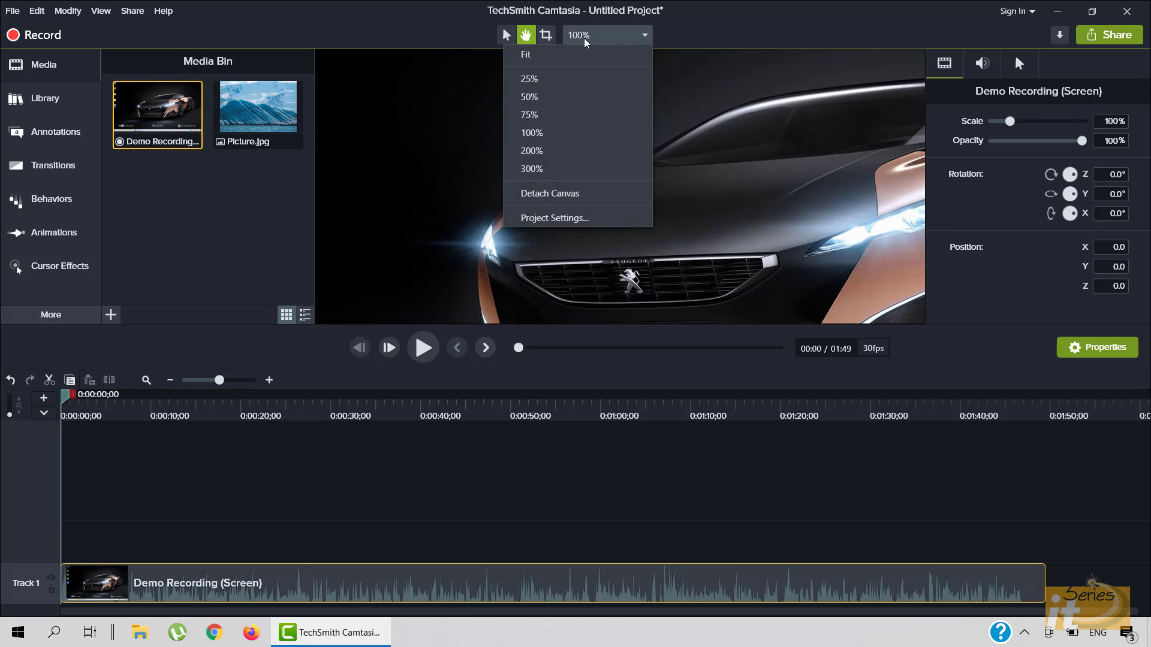
{"action": "left_click", "coordinate": [558, 58]}
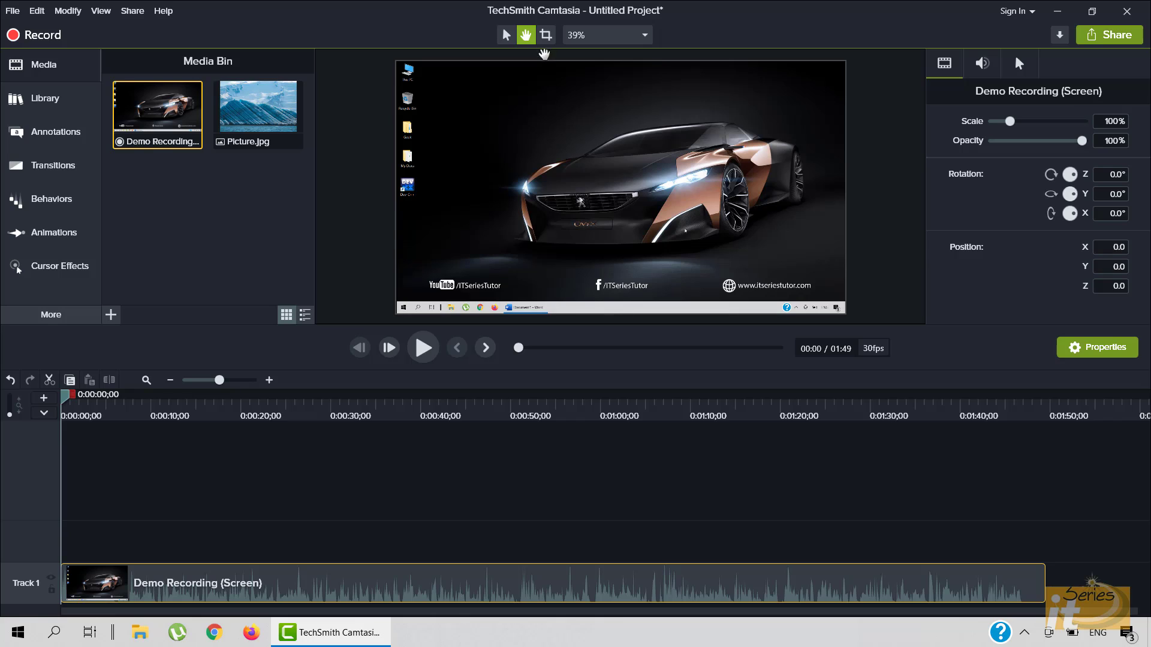
Crop the lower edge of the Demo Recording to hide its taskbar and restore the full frame.
{"action": "left_click", "coordinate": [548, 39]}
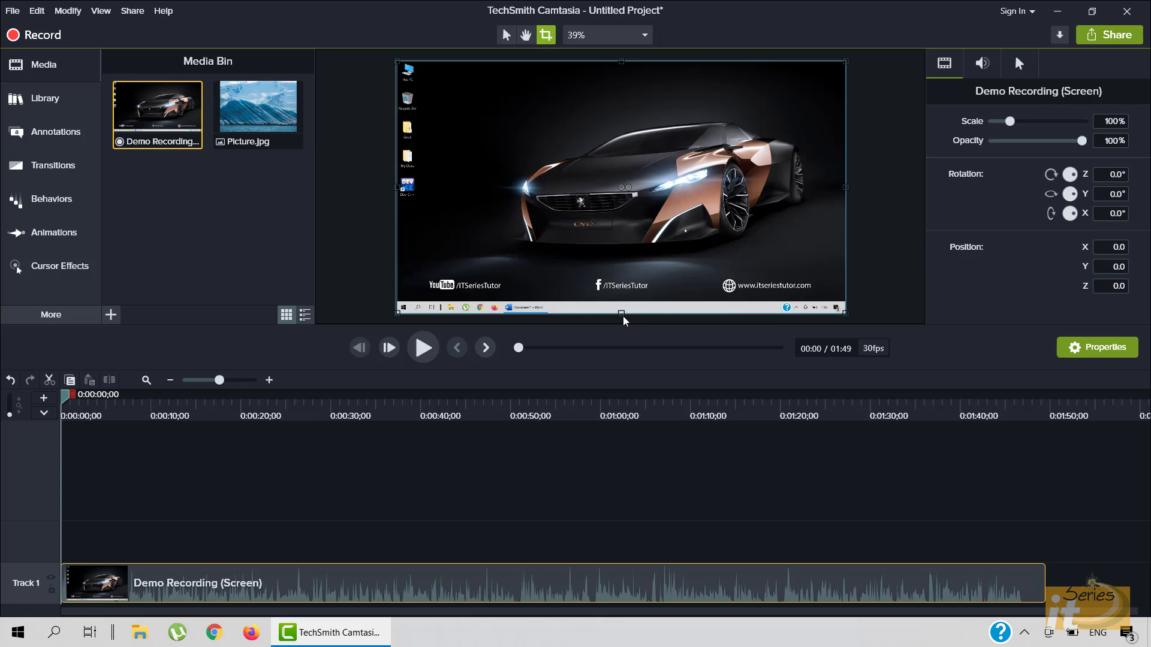
{"action": "left_click_drag", "start_coordinate": [621, 312], "coordinate": [621, 301]}
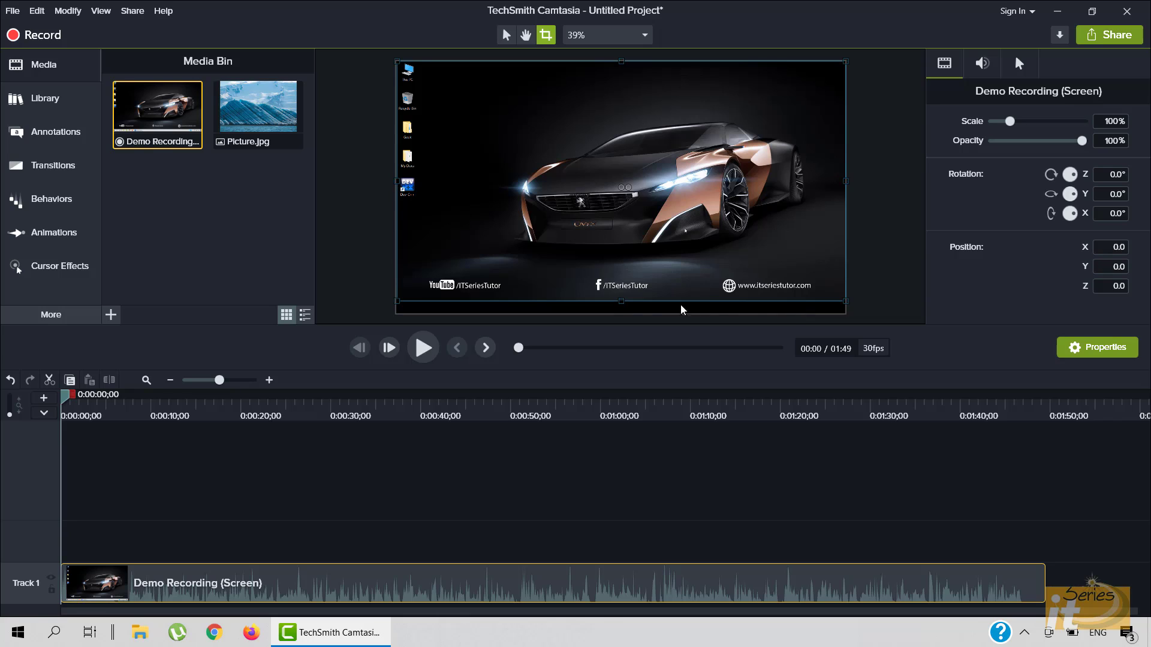
{"action": "left_click_drag", "start_coordinate": [621, 301], "coordinate": [621, 312]}
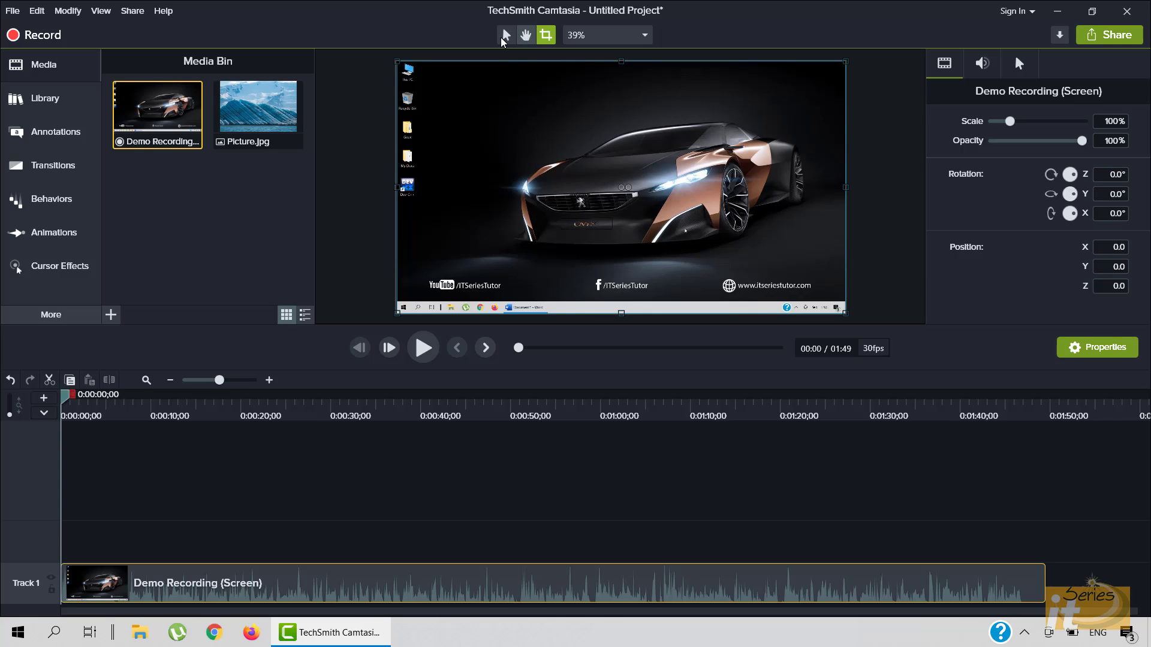
Inspect the recording at 100% canvas zoom with the Pan tool, ending with the Fit view and the selection tool active.
{"action": "left_click", "coordinate": [526, 36]}
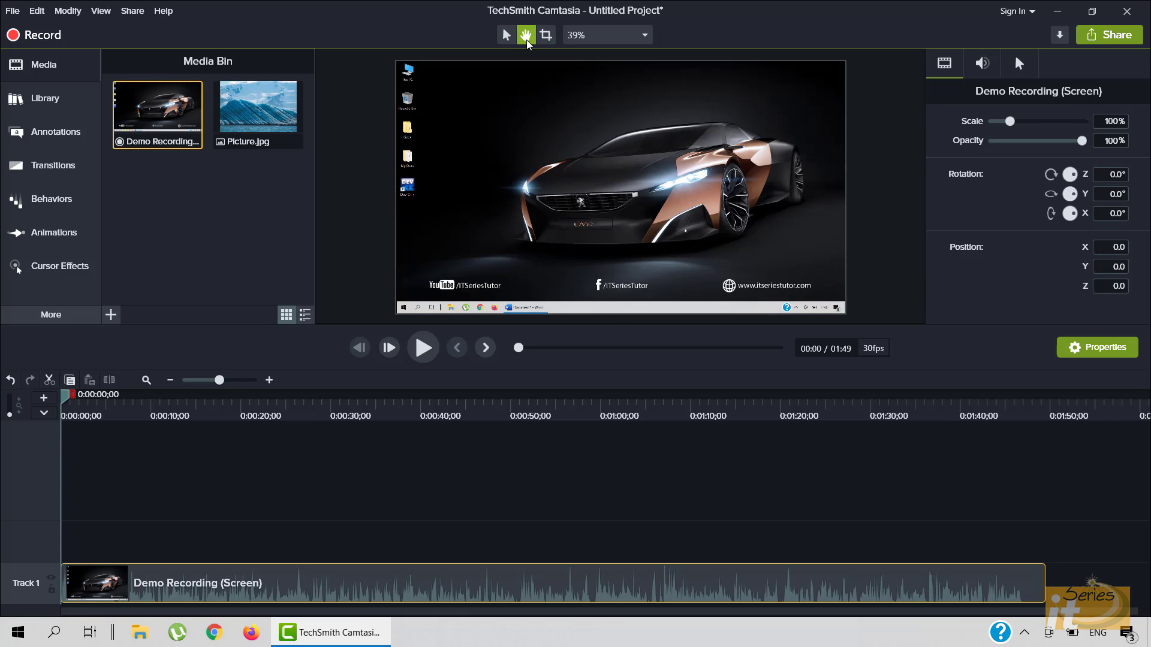
{"action": "left_click", "coordinate": [589, 36]}
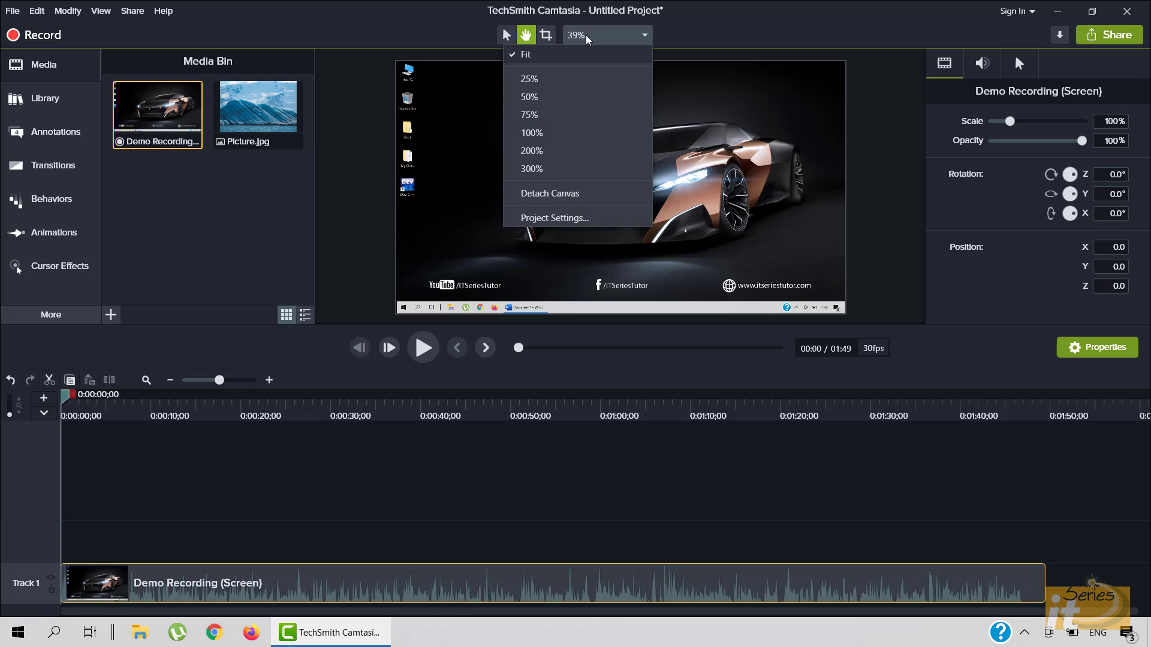
{"action": "left_click", "coordinate": [555, 132]}
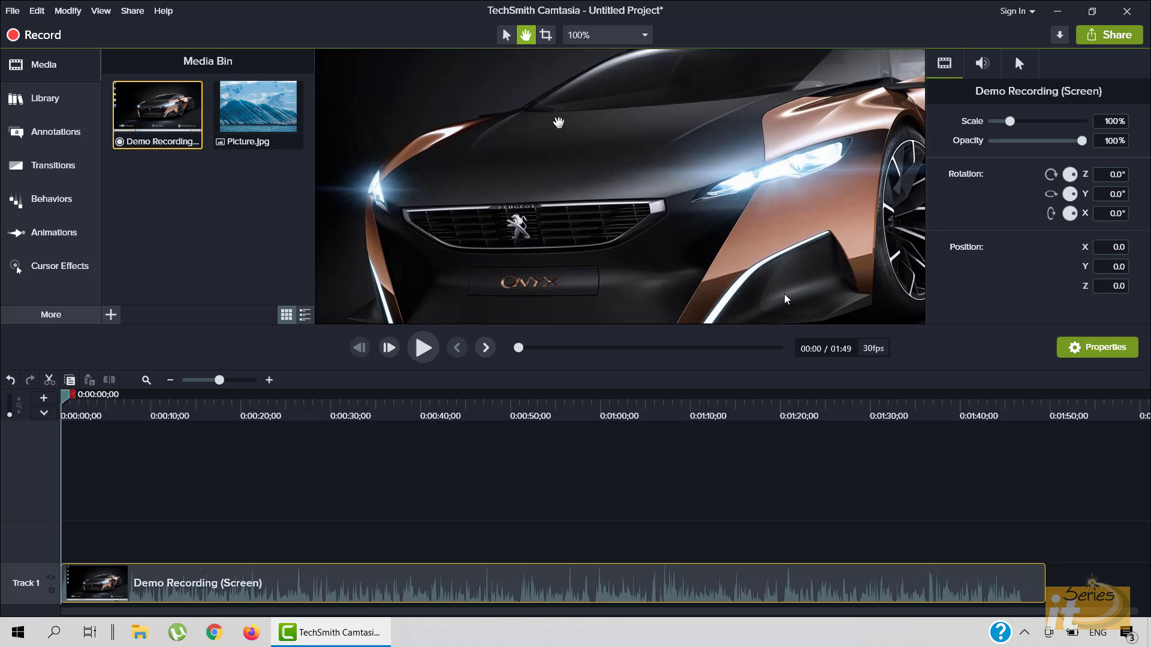
{"action": "left_click_drag", "start_coordinate": [558, 122], "coordinate": [593, 165]}
{"action": "left_click_drag", "start_coordinate": [473, 122], "coordinate": [529, 146]}
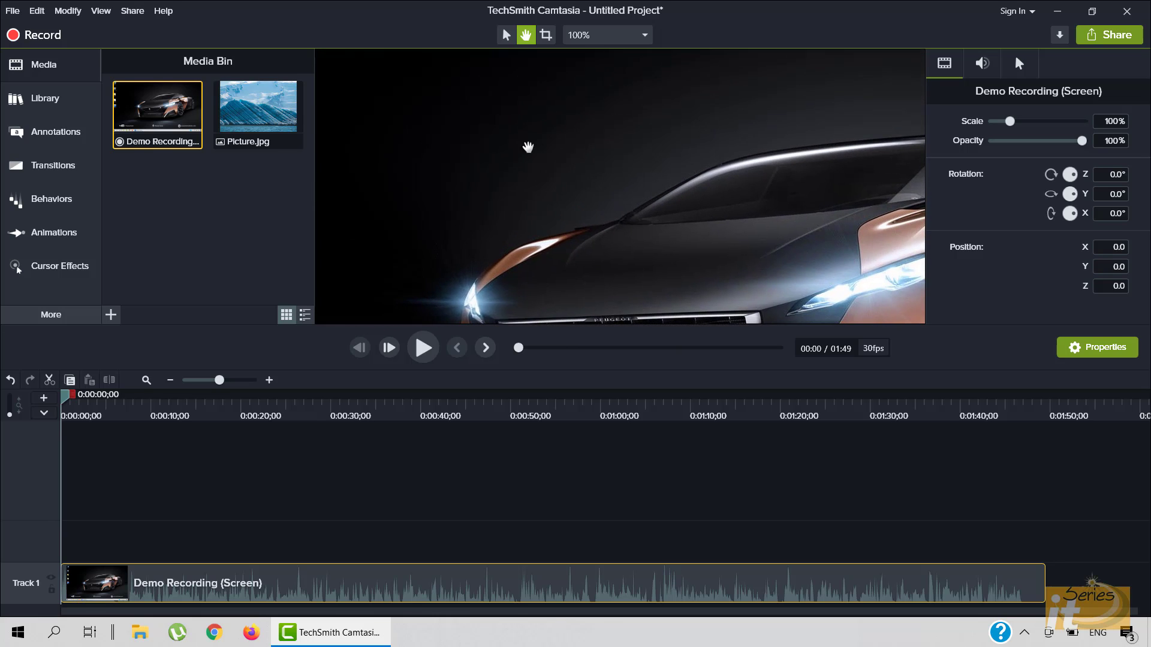
{"action": "left_click_drag", "start_coordinate": [633, 170], "coordinate": [575, 120]}
{"action": "left_click_drag", "start_coordinate": [621, 190], "coordinate": [555, 133]}
{"action": "left_click_drag", "start_coordinate": [585, 195], "coordinate": [579, 152]}
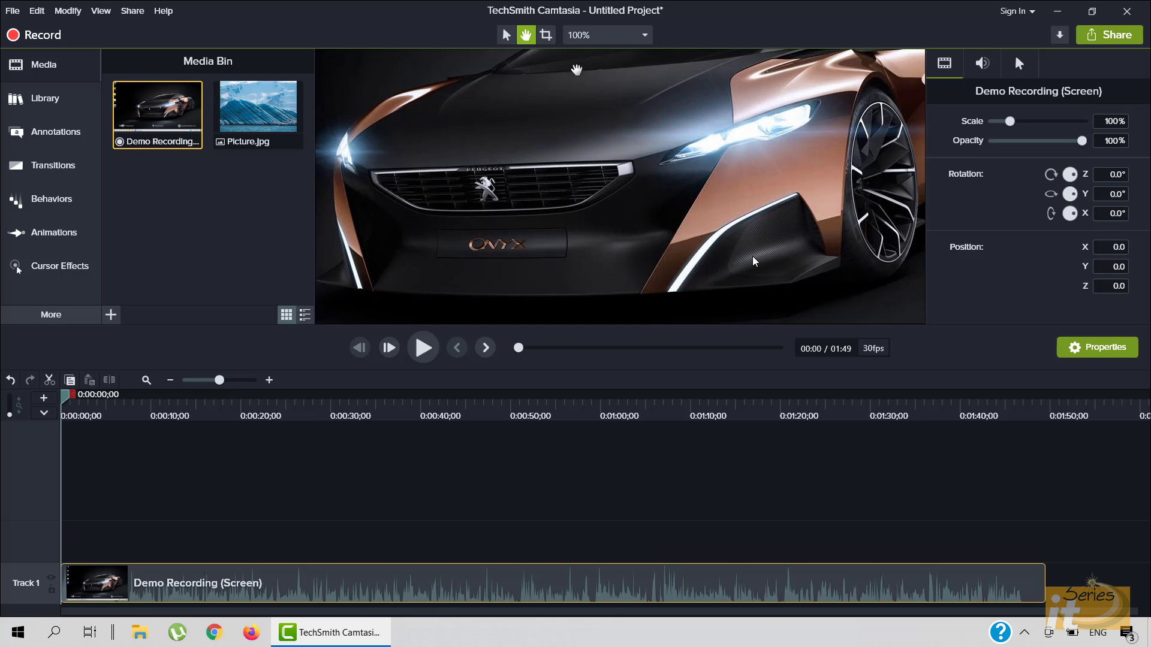
{"action": "left_click", "coordinate": [590, 35]}
{"action": "left_click", "coordinate": [563, 56]}
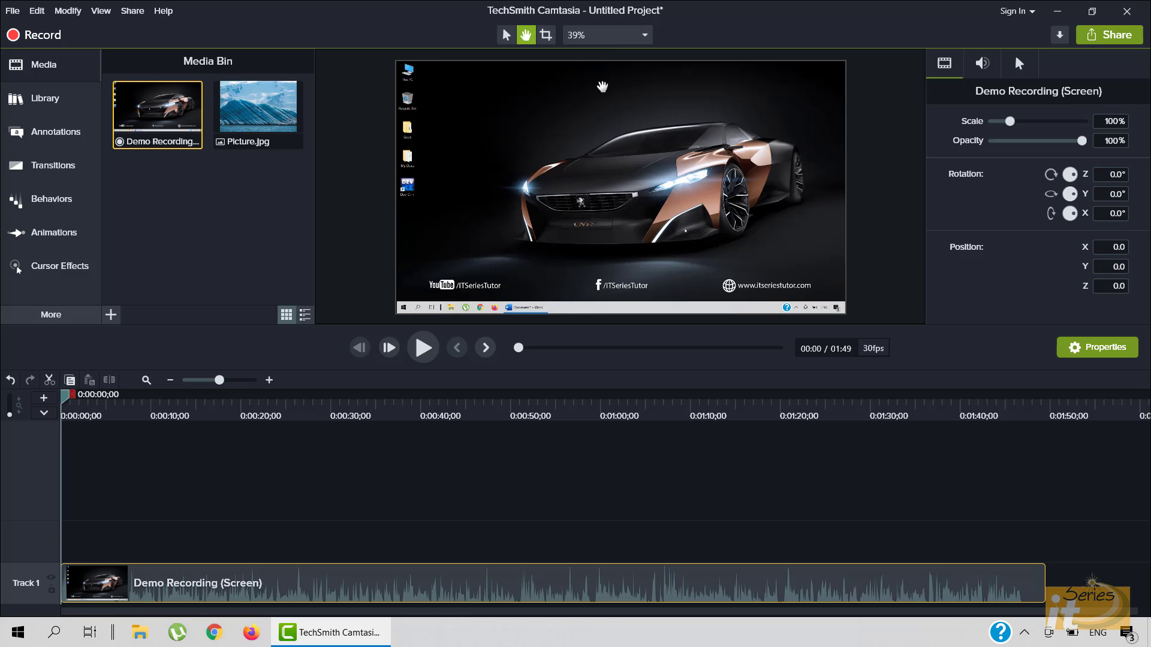
{"action": "left_click", "coordinate": [506, 35]}
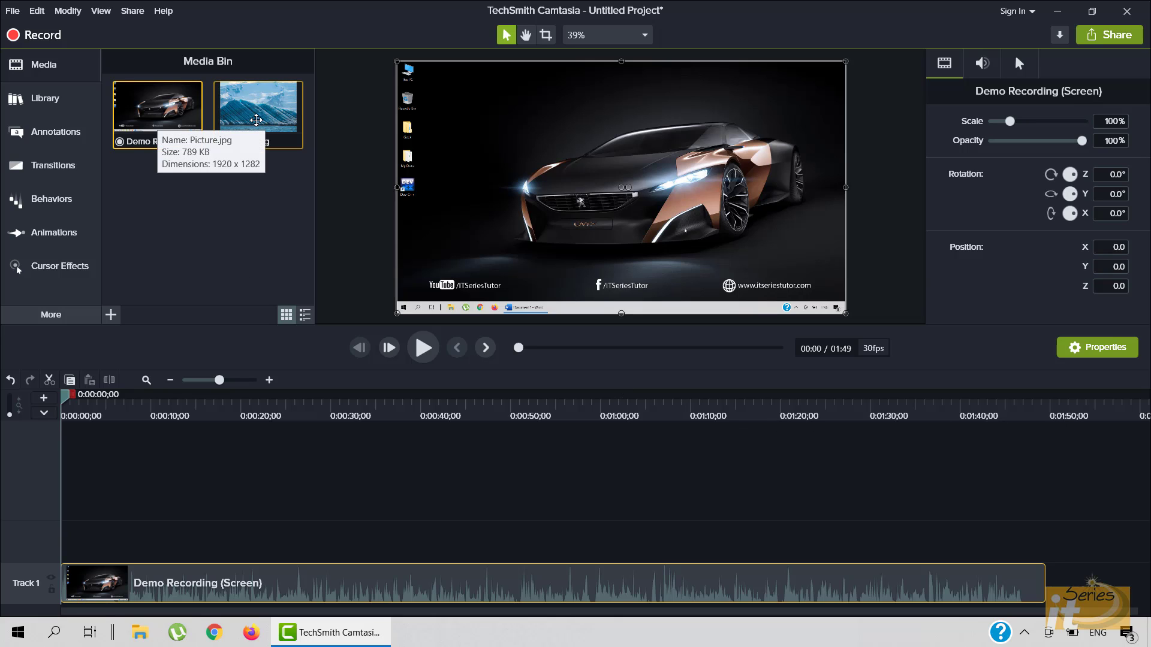
Place Picture.jpg on Track 2 above the Demo Recording, starting at about 0:00:25.
{"action": "left_click_drag", "start_coordinate": [256, 119], "coordinate": [256, 513]}
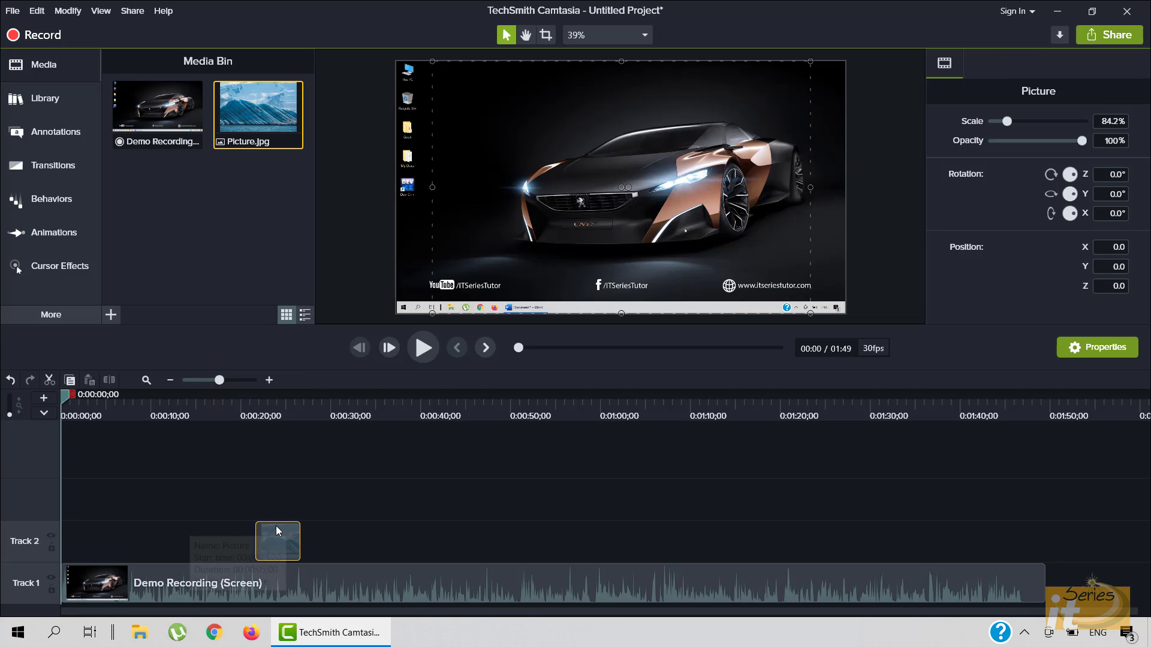
{"action": "left_click_drag", "start_coordinate": [277, 532], "coordinate": [242, 541]}
{"action": "left_click_drag", "start_coordinate": [160, 543], "coordinate": [420, 549]}
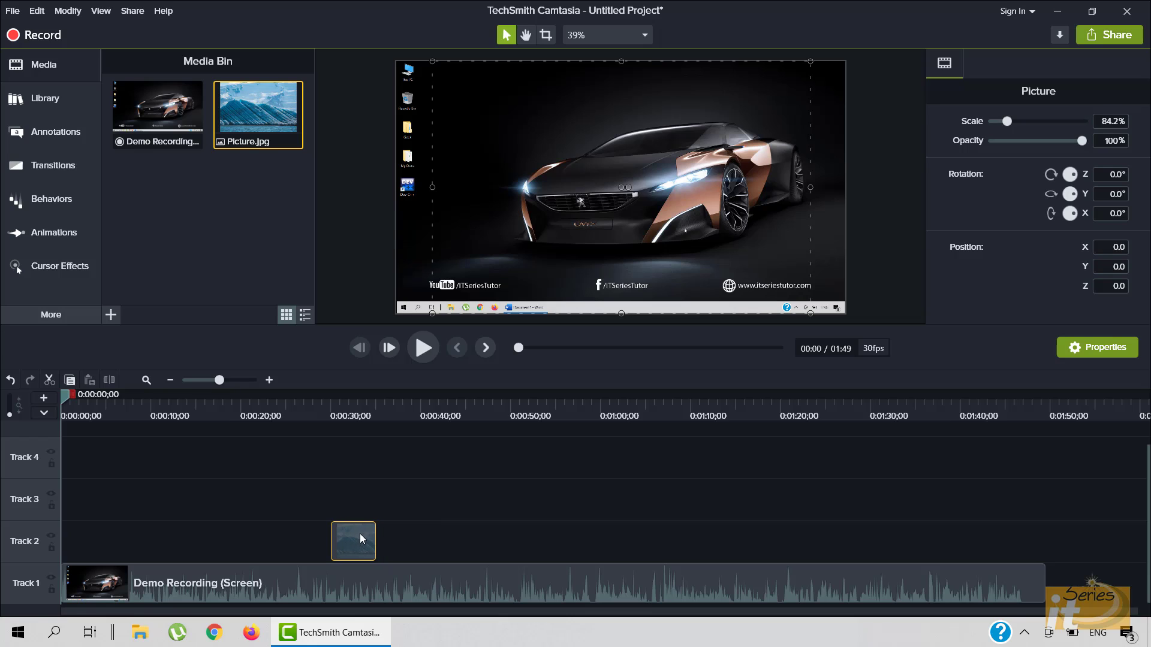
{"action": "left_click_drag", "start_coordinate": [360, 531], "coordinate": [306, 521]}
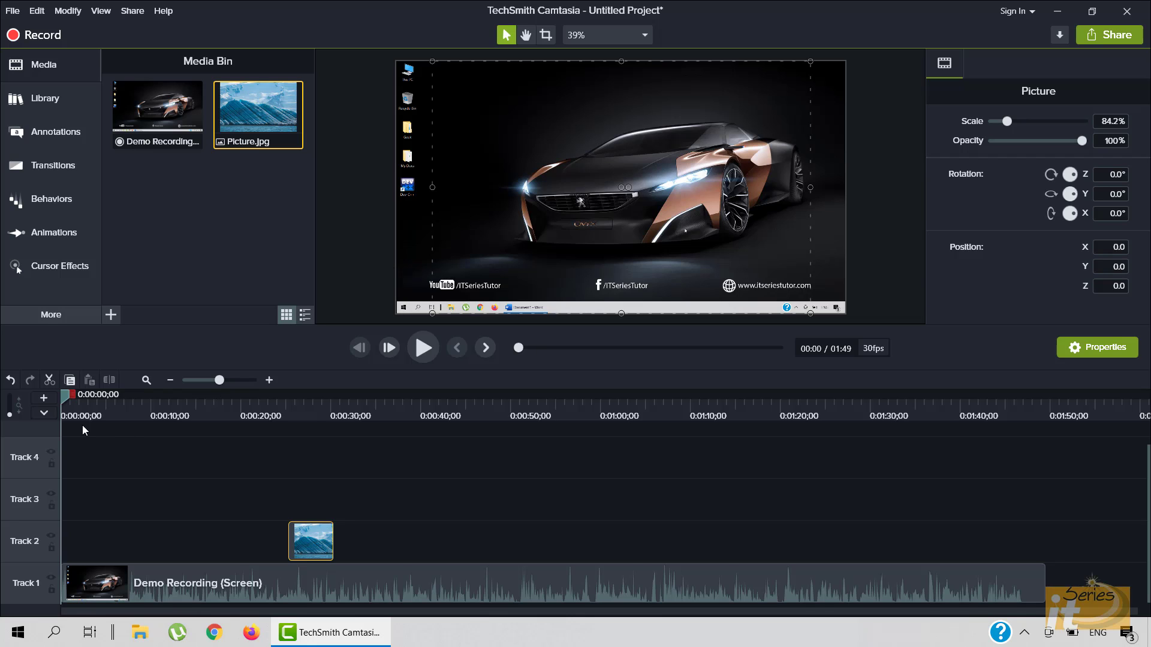
With the playhead at 0:00:26;18, scale the picture to about 58.7% and centre it on the canvas at X 0, Y 0.
{"action": "left_click_drag", "start_coordinate": [64, 398], "coordinate": [289, 419]}
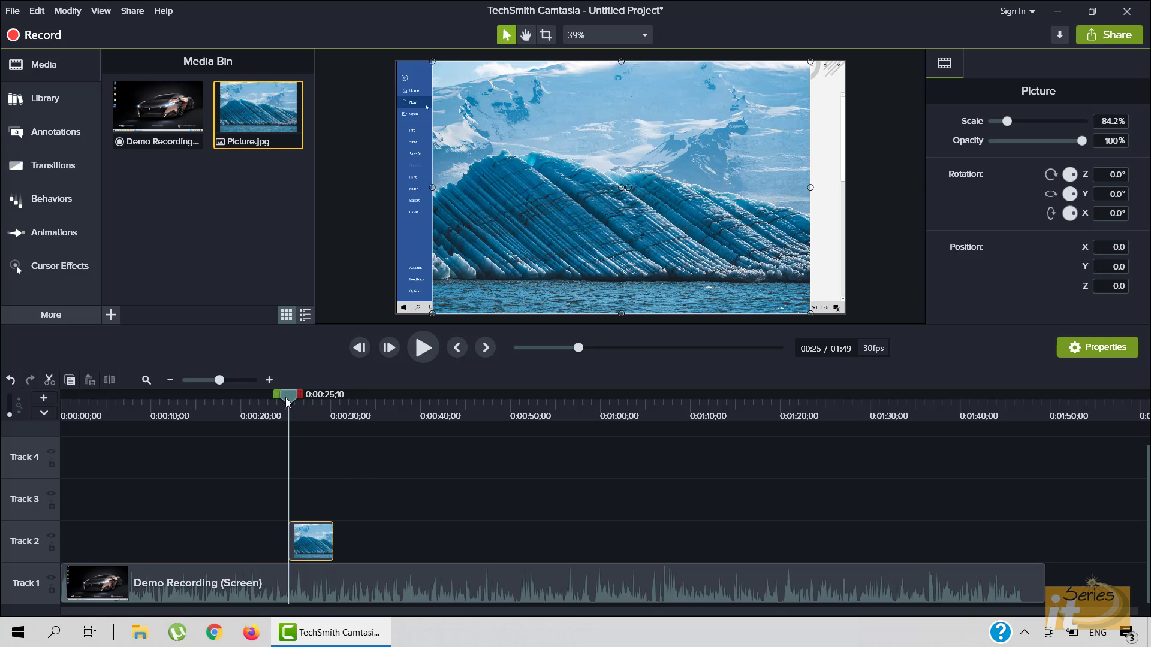
{"action": "mouse_move", "coordinate": [286, 396]}
{"action": "left_mouse_down"}
{"action": "mouse_move", "coordinate": [271, 395]}
{"action": "mouse_move", "coordinate": [297, 396]}
{"action": "left_mouse_up"}
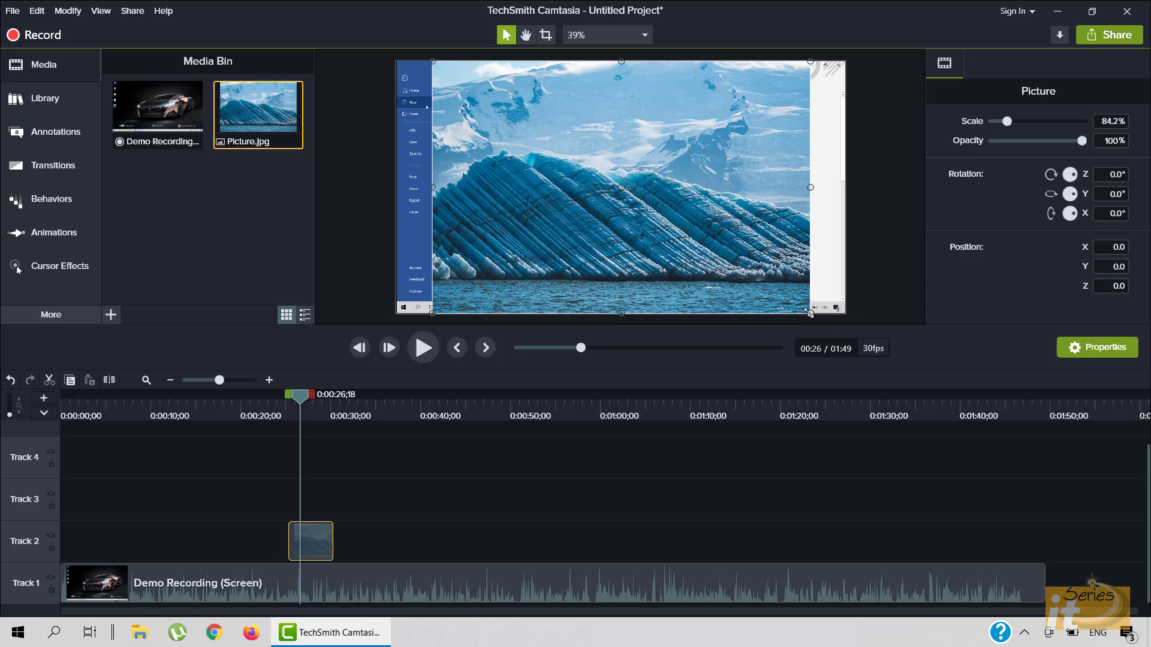
{"action": "left_click_drag", "start_coordinate": [811, 314], "coordinate": [698, 221]}
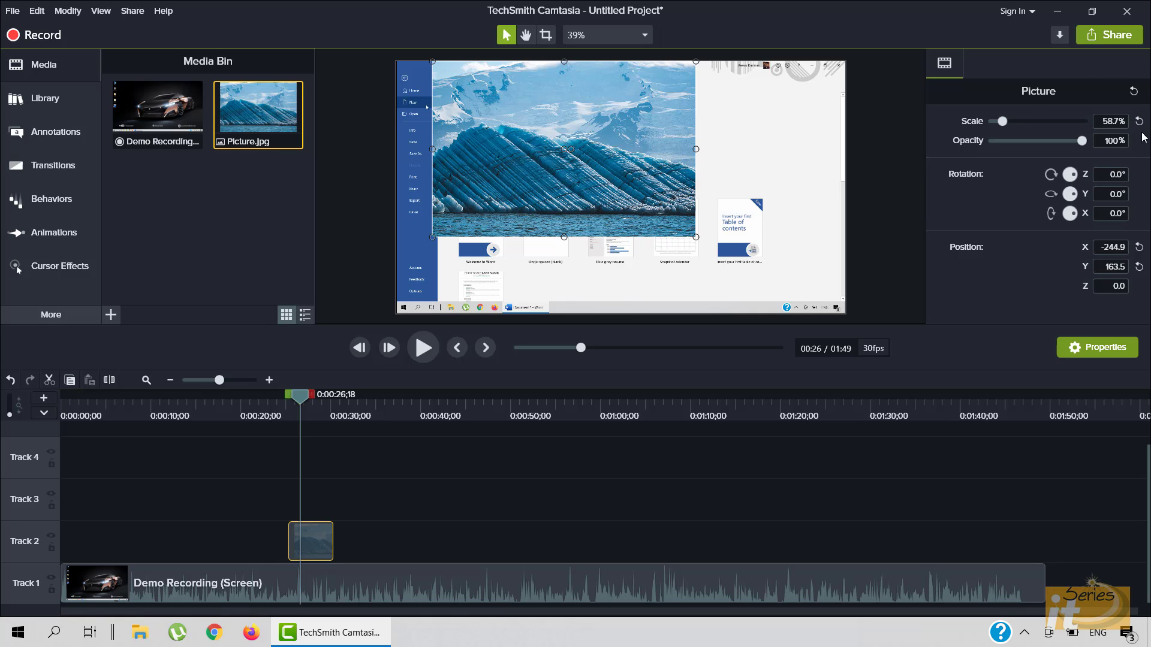
{"action": "left_click_drag", "start_coordinate": [541, 185], "coordinate": [538, 212]}
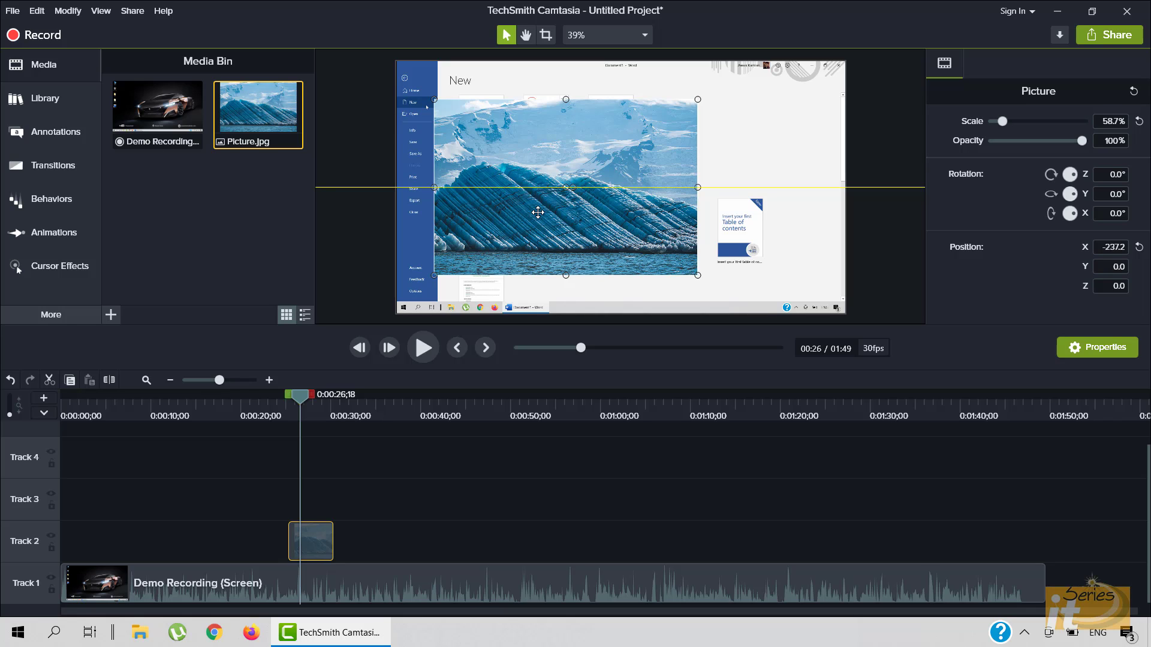
{"action": "left_click_drag", "start_coordinate": [537, 213], "coordinate": [592, 215]}
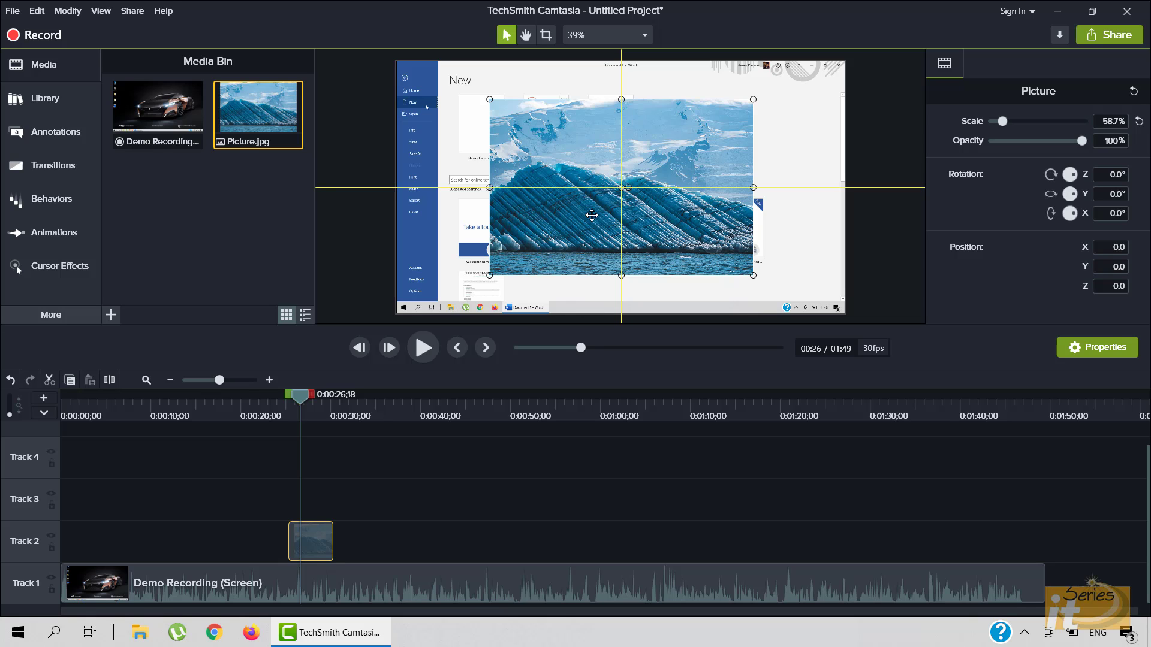
{"action": "left_click_drag", "start_coordinate": [592, 215], "coordinate": [592, 215]}
Shrink the picture to about 43.1% and move it toward the canvas's upper-right area at about X 450, Y 128.
{"action": "left_click_drag", "start_coordinate": [753, 99], "coordinate": [676, 166]}
{"action": "left_click_drag", "start_coordinate": [600, 227], "coordinate": [748, 178]}
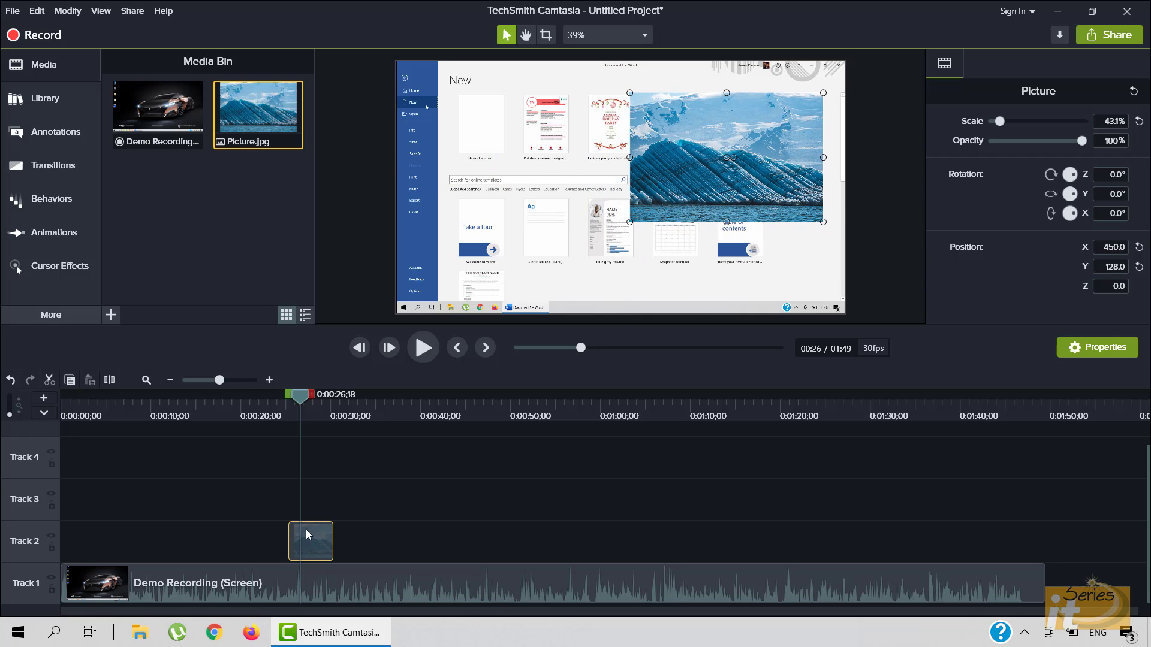
Scrub through the Picture clip and extend its end on Track 2 to about 0:00:57.
{"action": "left_click_drag", "start_coordinate": [303, 406], "coordinate": [329, 403]}
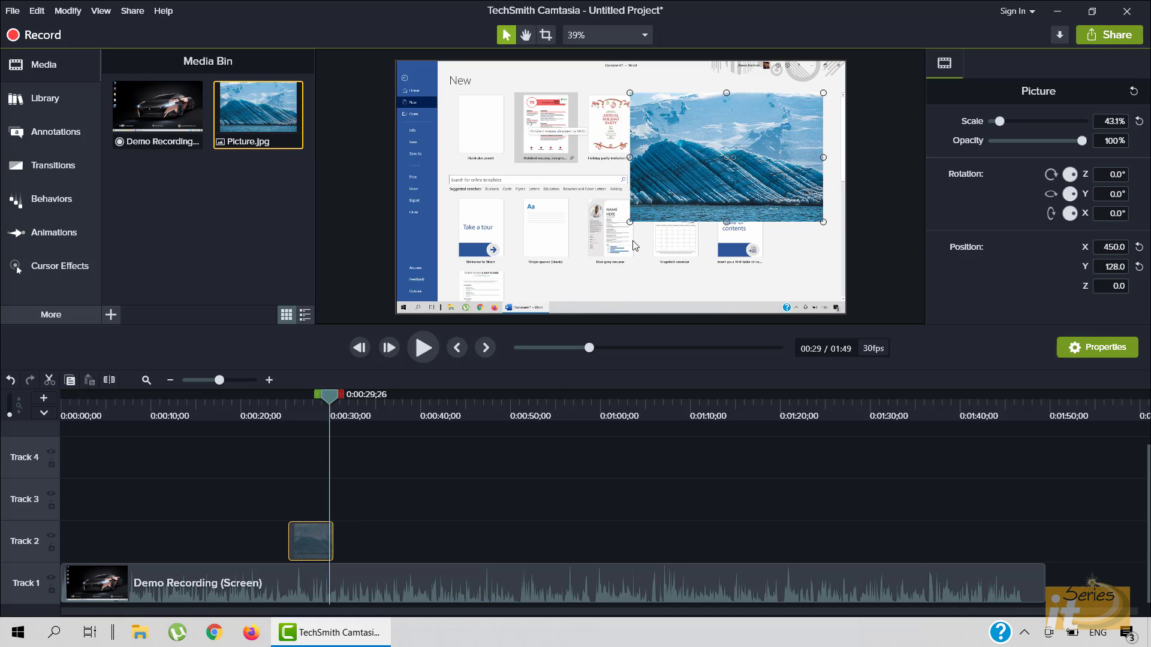
{"action": "mouse_move", "coordinate": [326, 400]}
{"action": "left_mouse_down"}
{"action": "mouse_move", "coordinate": [301, 398]}
{"action": "mouse_move", "coordinate": [318, 398]}
{"action": "left_mouse_up"}
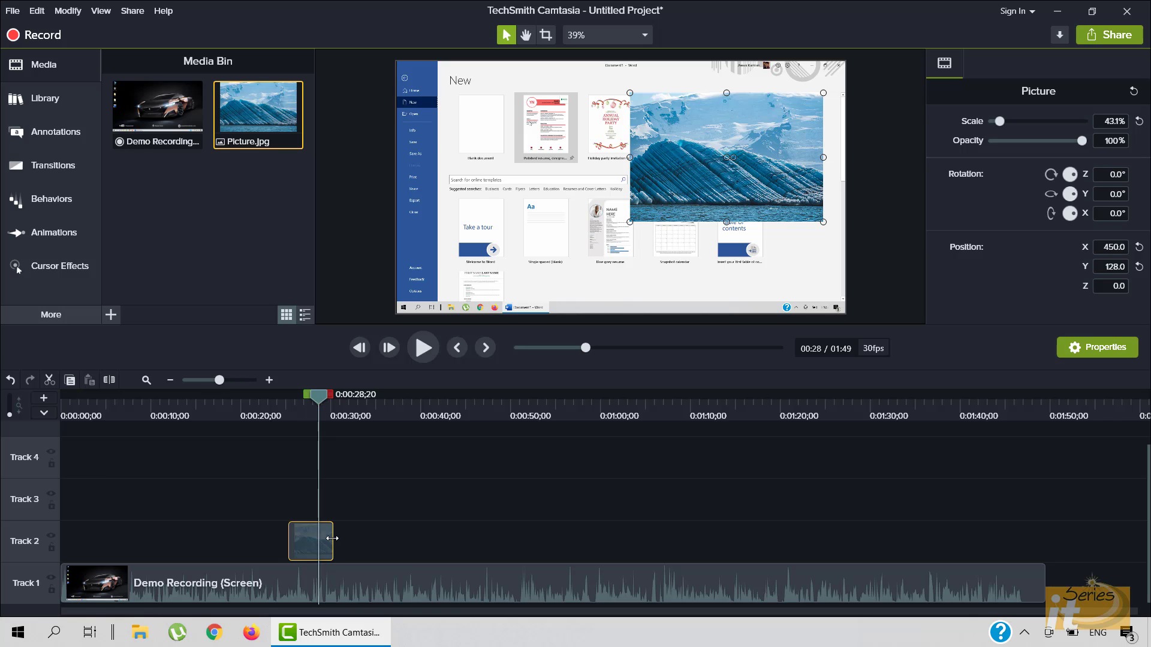
{"action": "left_click_drag", "start_coordinate": [332, 538], "coordinate": [579, 542]}
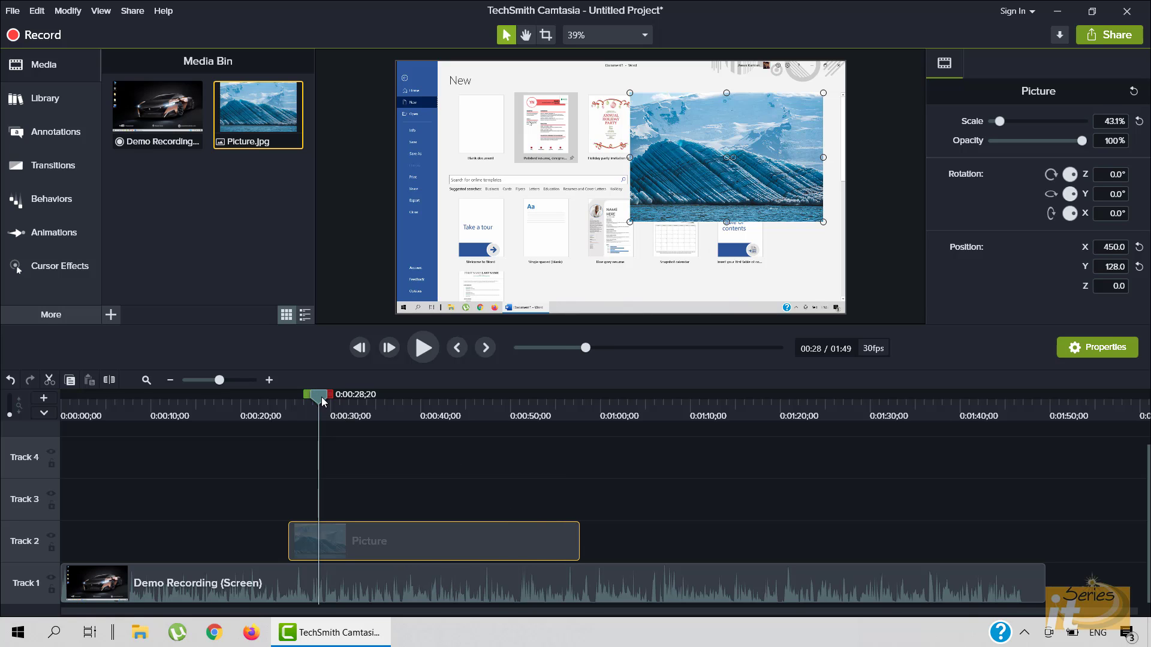
Move the playhead to 0:00:20;06 and delete the Picture clip from Track 2.
{"action": "left_click_drag", "start_coordinate": [316, 396], "coordinate": [216, 400]}
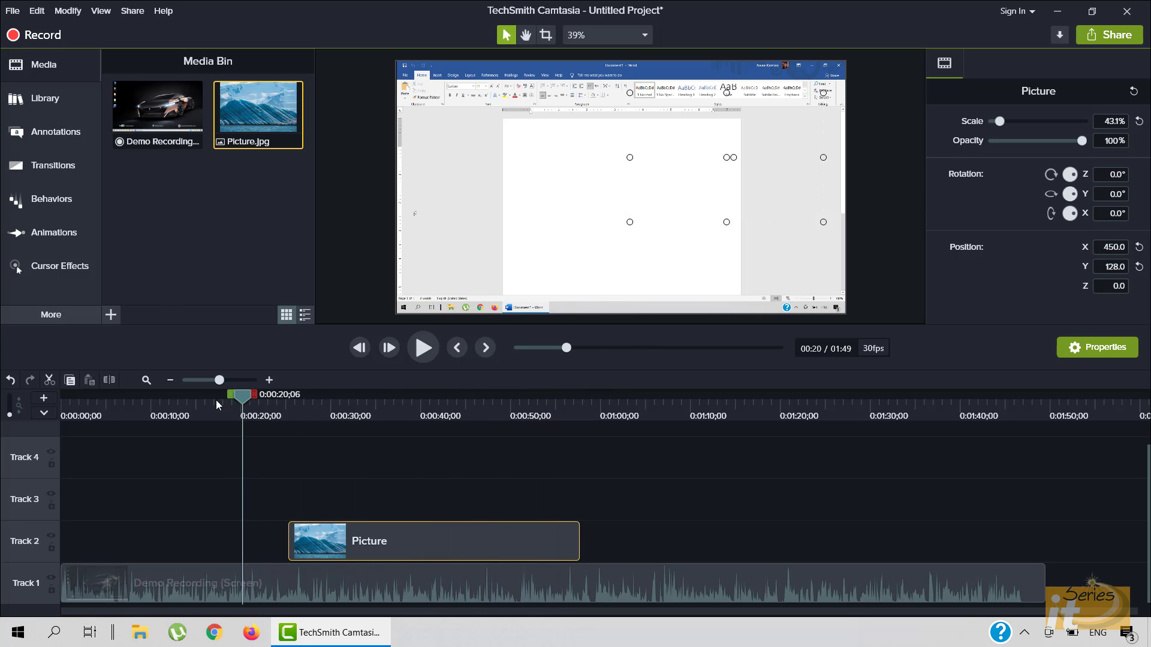
{"action": "right_click", "coordinate": [379, 544]}
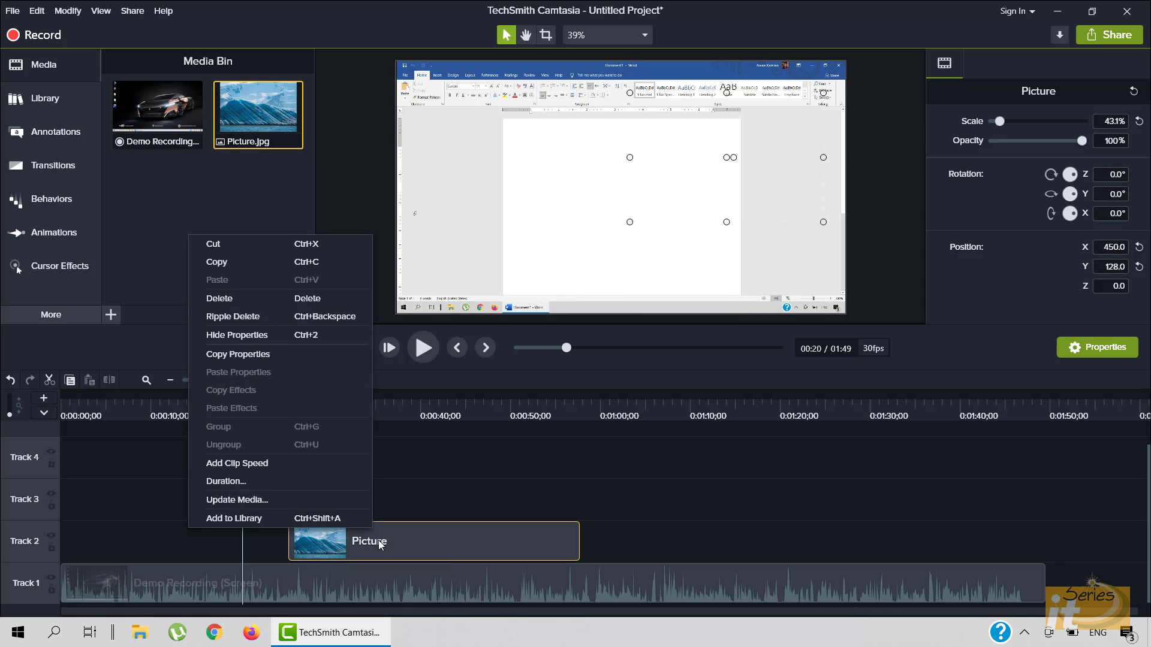
{"action": "left_click", "coordinate": [235, 304]}
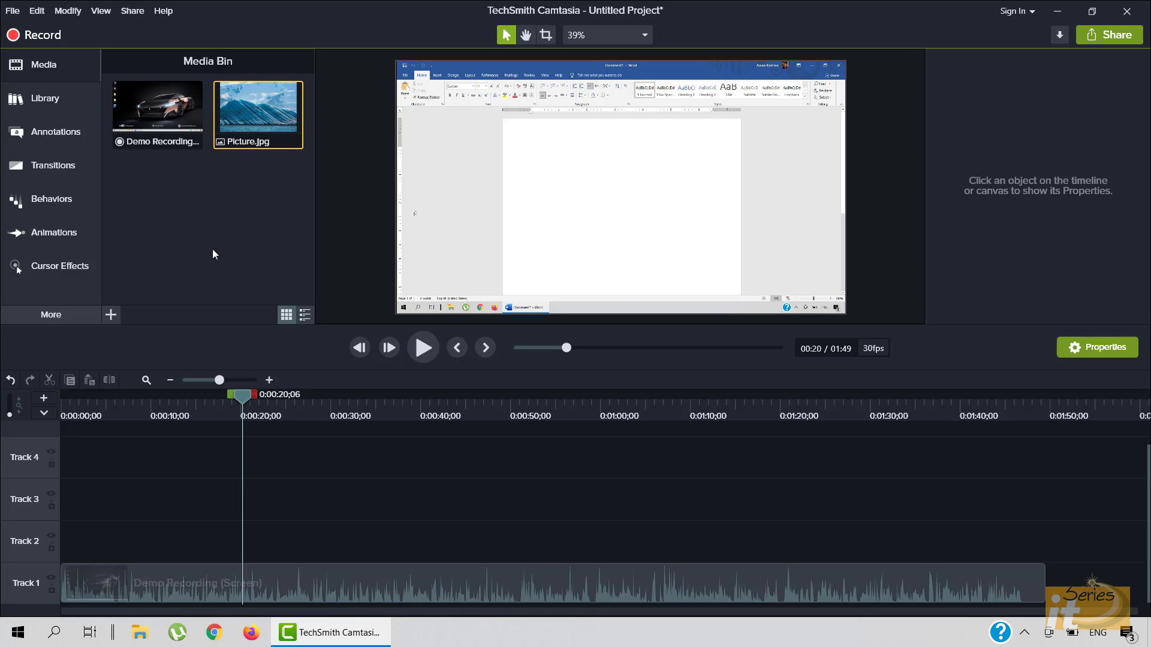
Save the project as Demo Project in the Documents > Camtasia folder.
{"action": "left_click", "coordinate": [12, 11]}
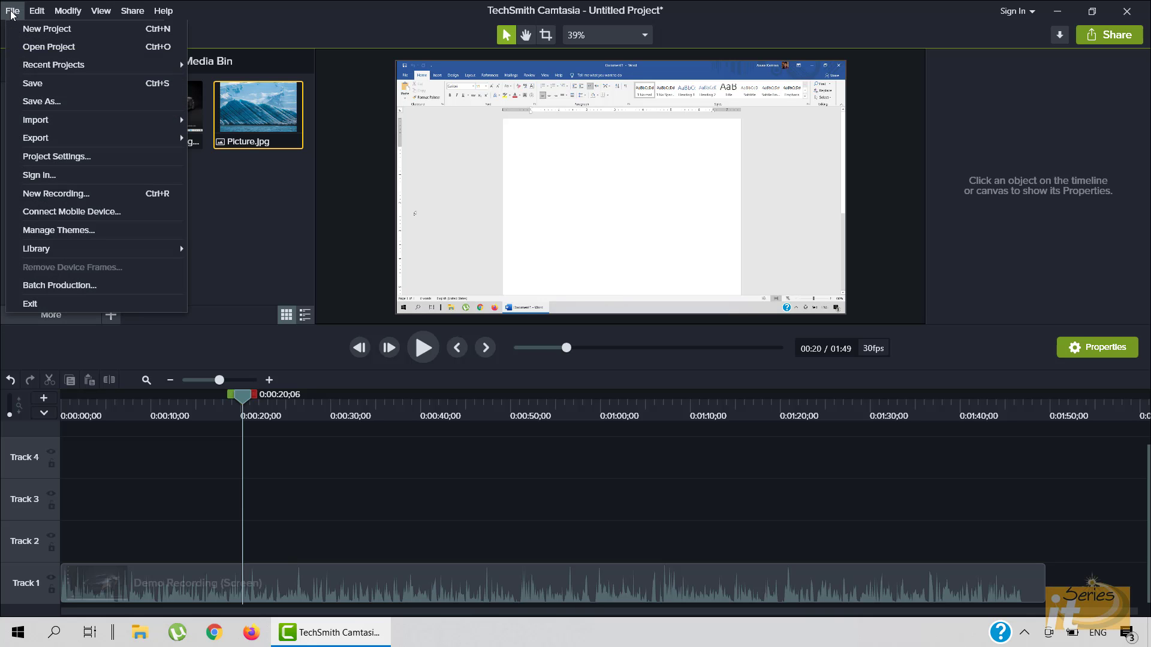
{"action": "left_click", "coordinate": [42, 83]}
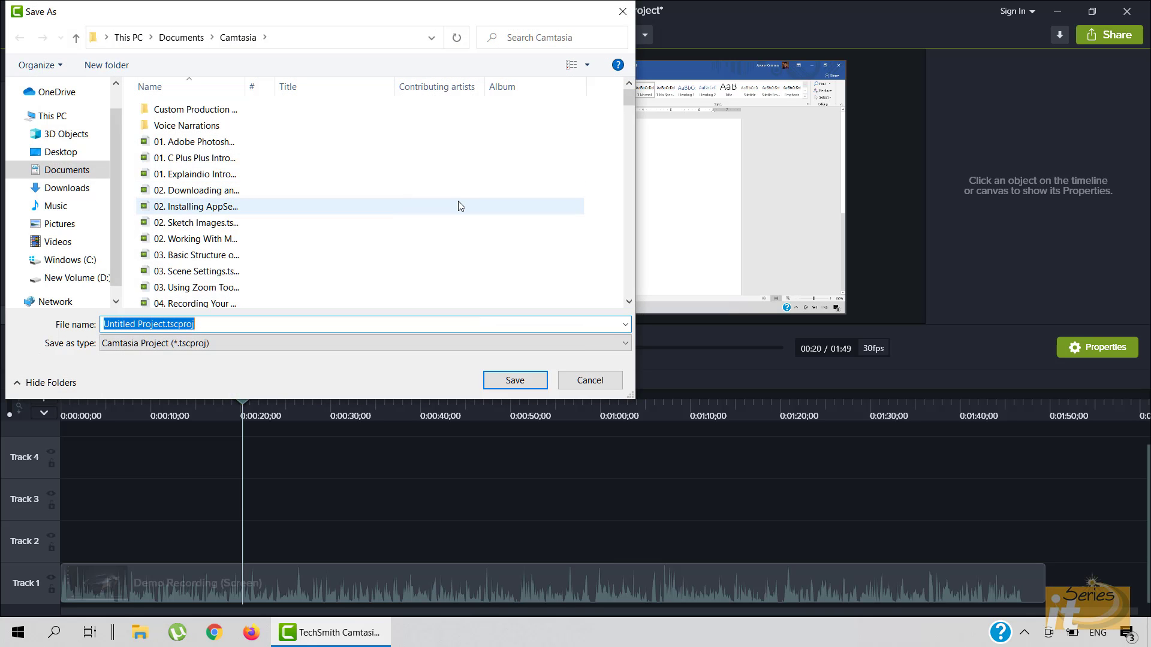
{"action": "type", "text": "Demo"}
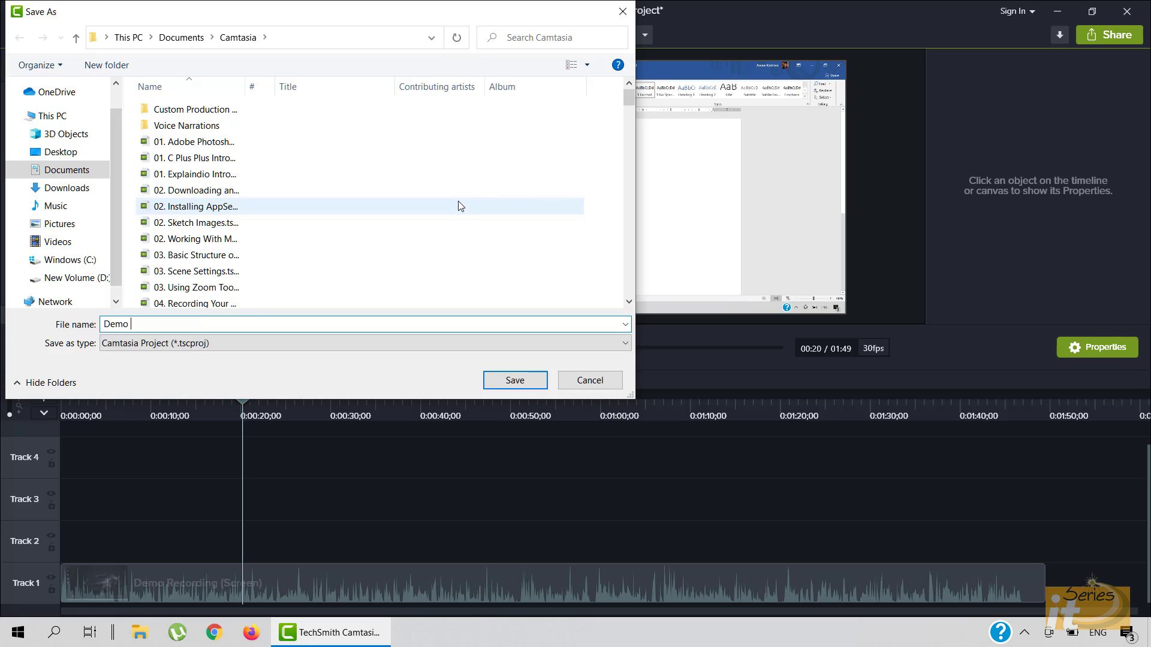
{"action": "type", "text": " Project"}
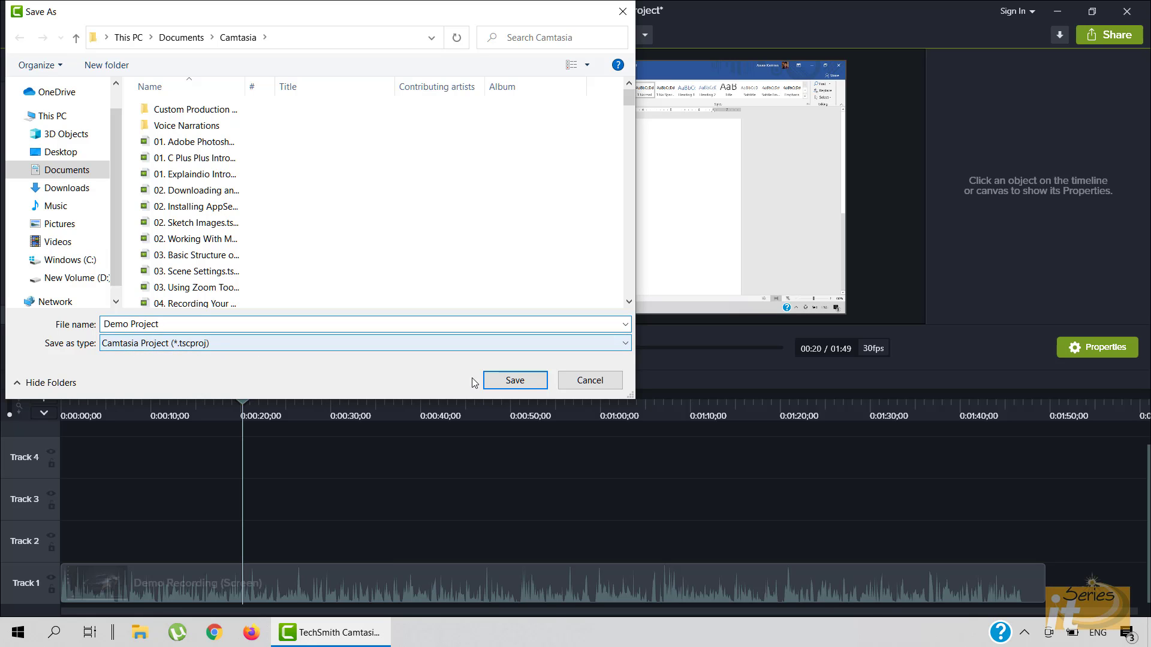
{"action": "left_click", "coordinate": [502, 380]}
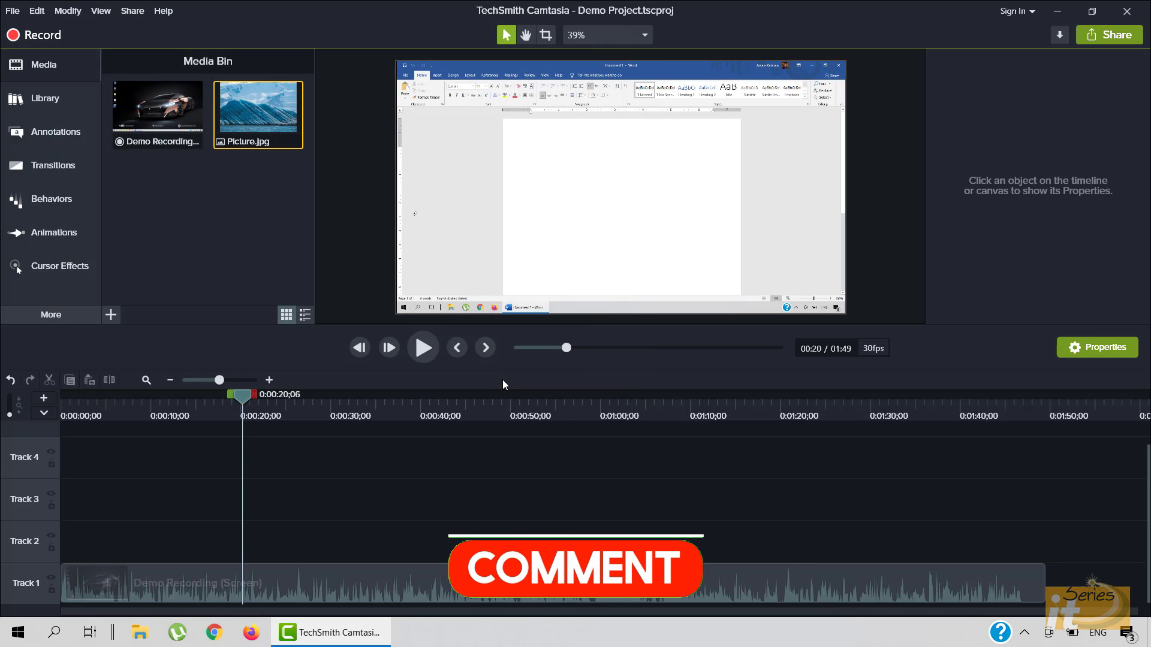